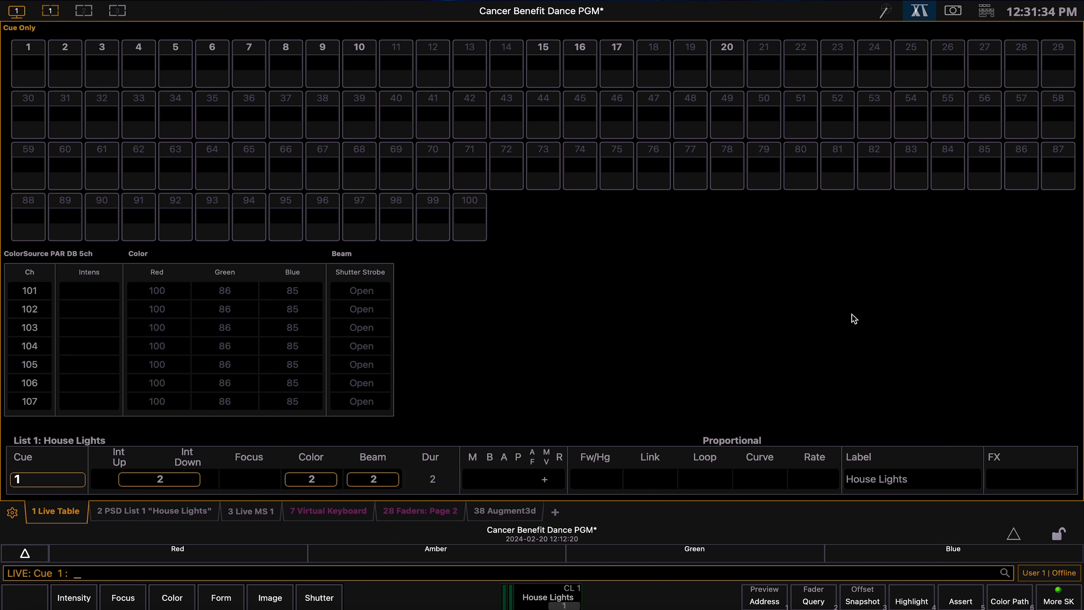
- Look through the virtual keyboard, faders page 2, live magic sheet, Augment3d view and House Lights cue list
{"action": "left_click", "coordinate": [319, 512]}
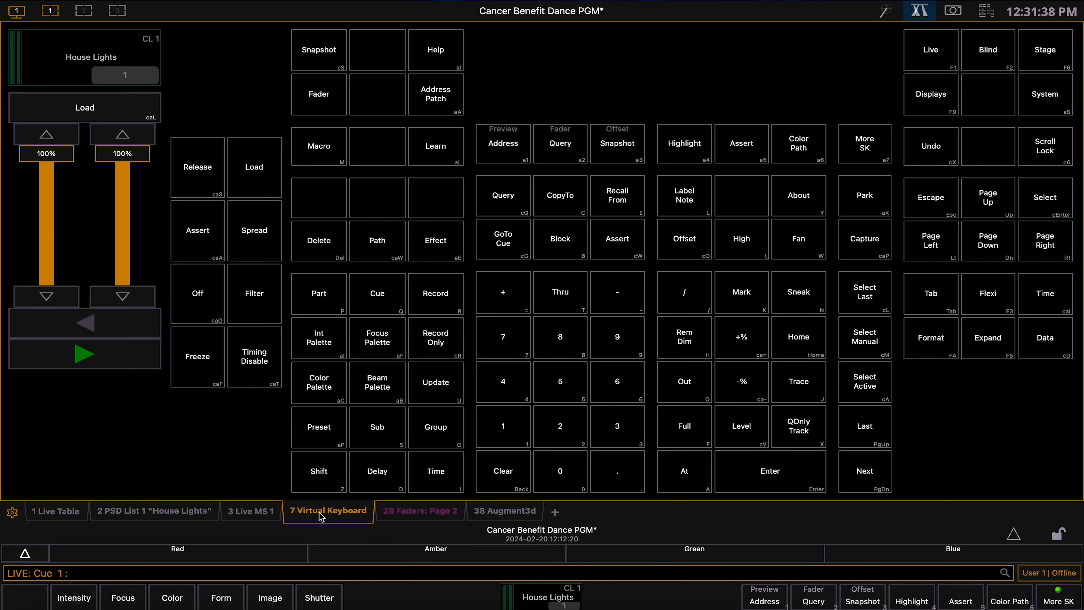
{"action": "left_click", "coordinate": [422, 512]}
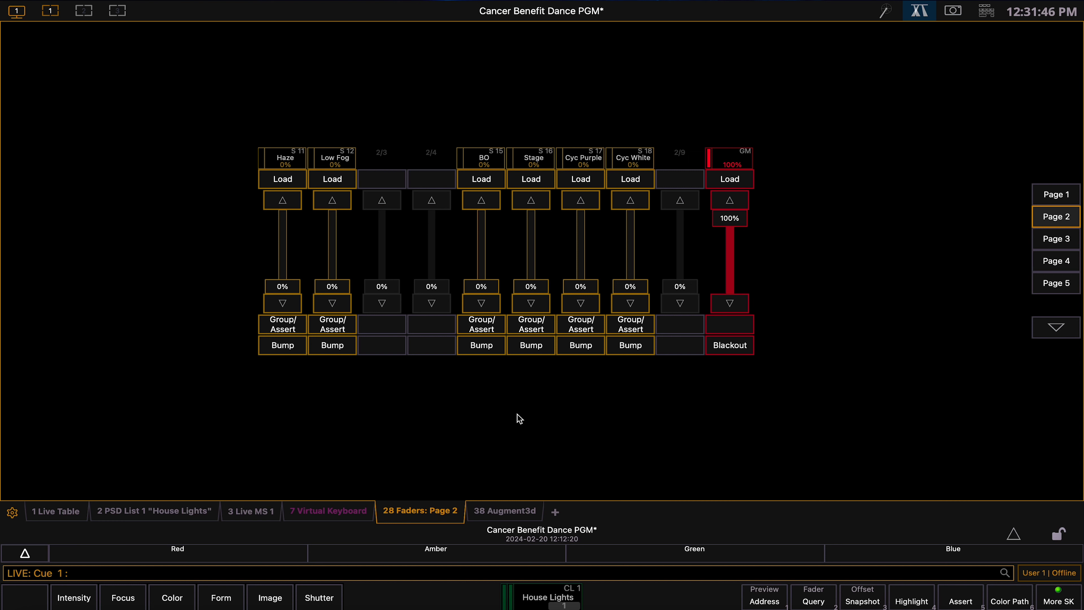
{"action": "left_click", "coordinate": [253, 512]}
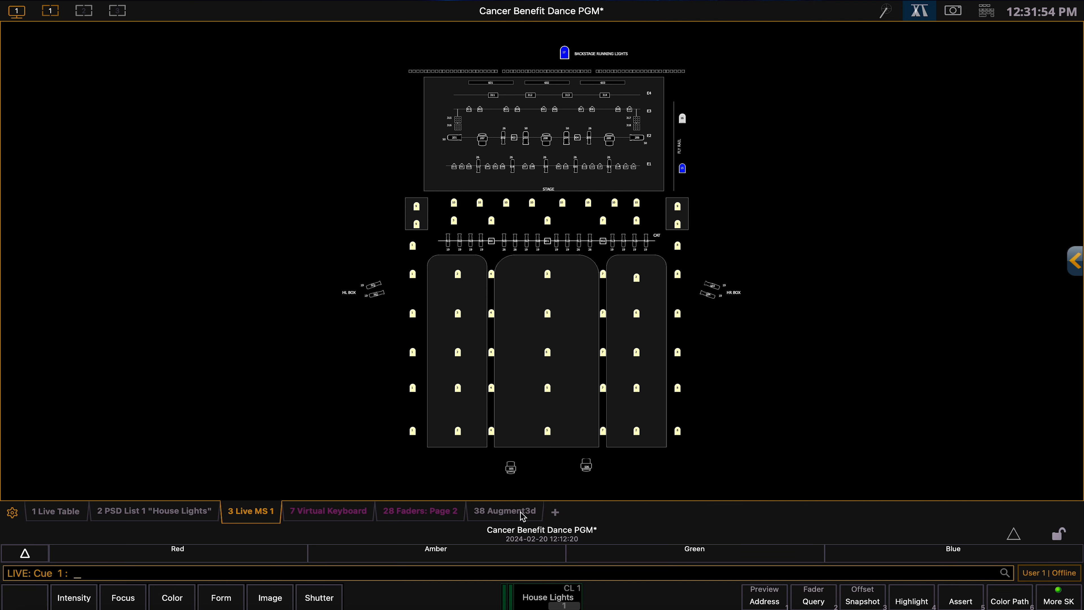
{"action": "left_click", "coordinate": [504, 510]}
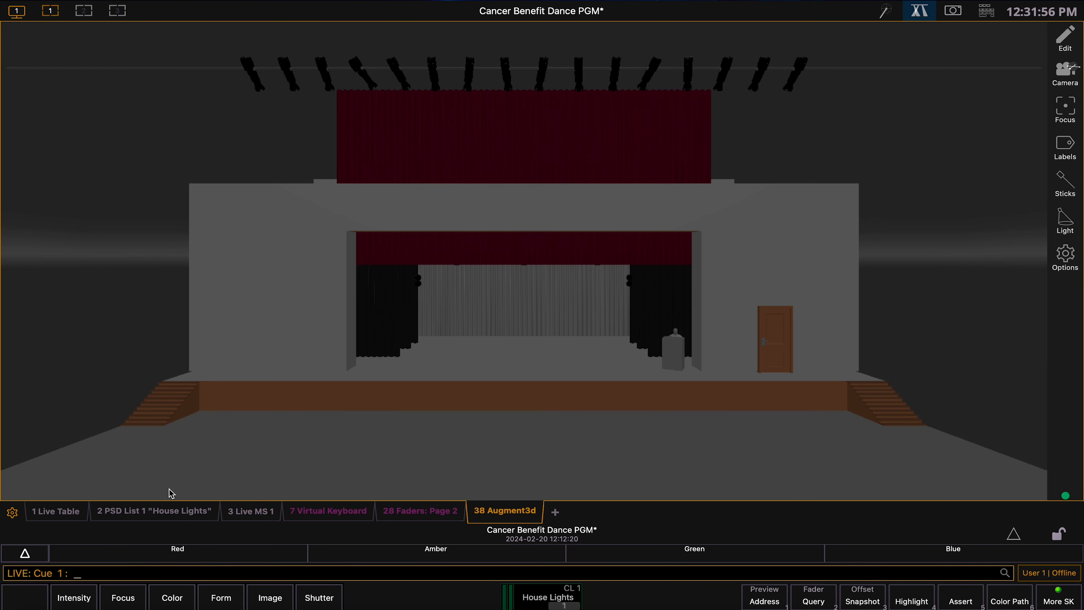
{"action": "left_click", "coordinate": [243, 515]}
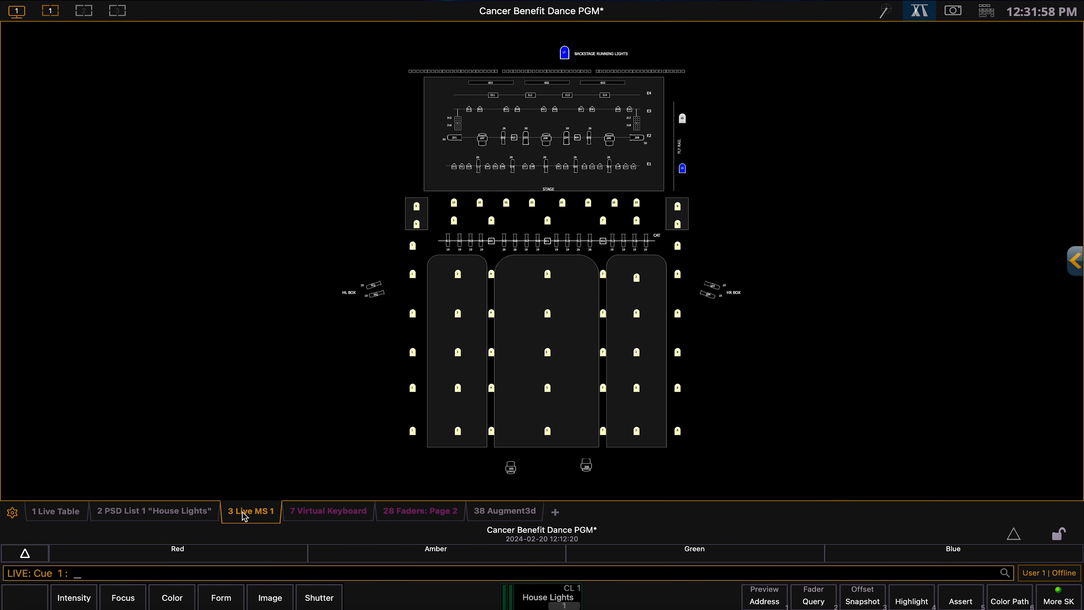
{"action": "left_click", "coordinate": [174, 510]}
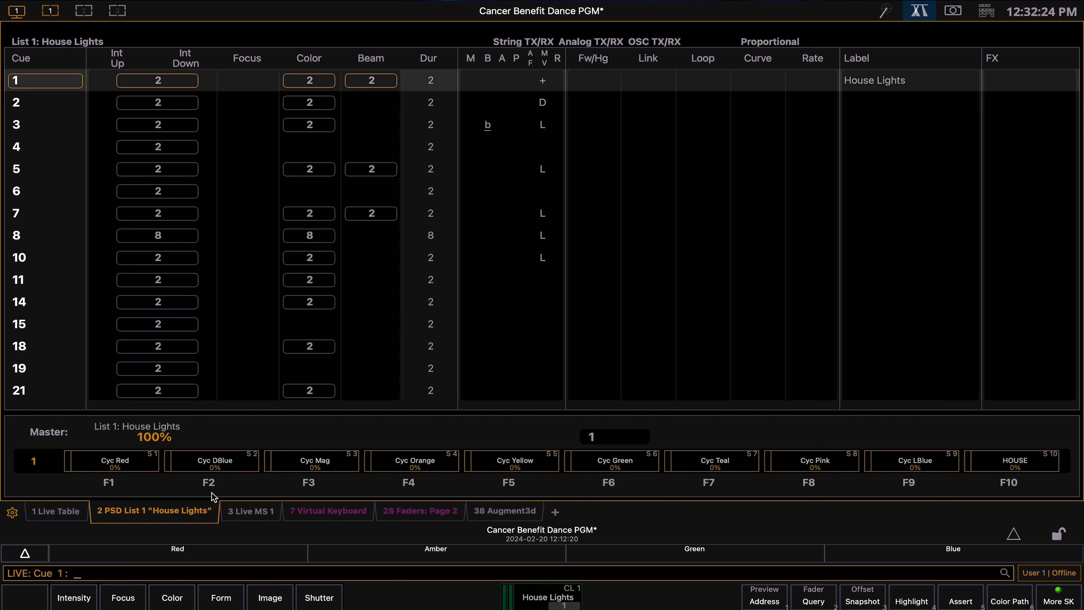
- In Blind on the magic sheet, set channels 104 thru 106 and 111 thru 113 to intensity 20 in cue 1
{"action": "key", "text": "Tab+7"}
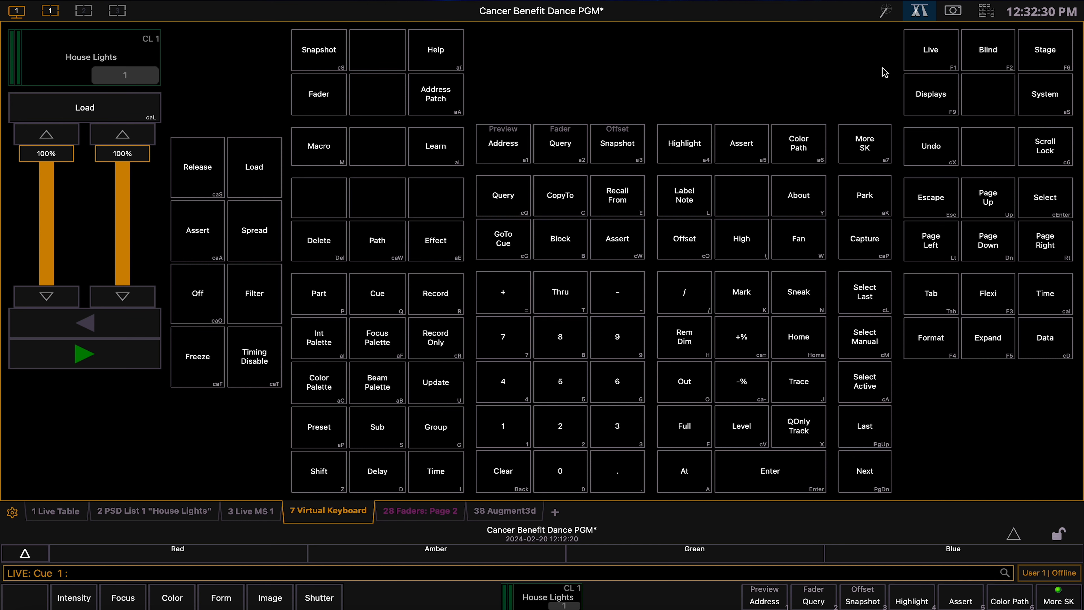
{"action": "left_click", "coordinate": [995, 57]}
{"action": "left_click", "coordinate": [259, 511]}
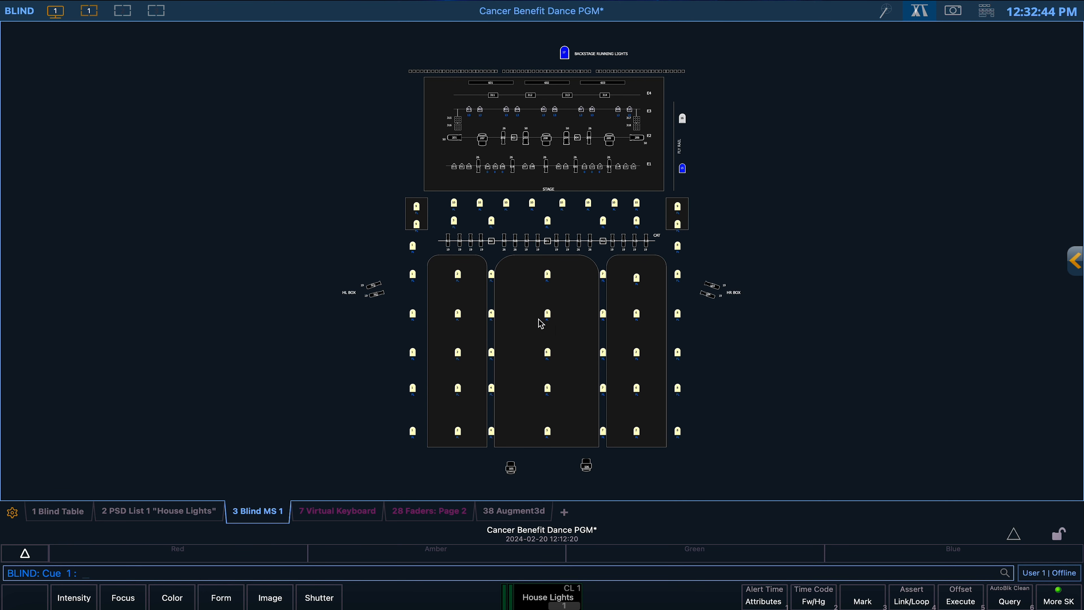
{"action": "left_click_drag", "start_coordinate": [484, 161], "coordinate": [508, 176]}
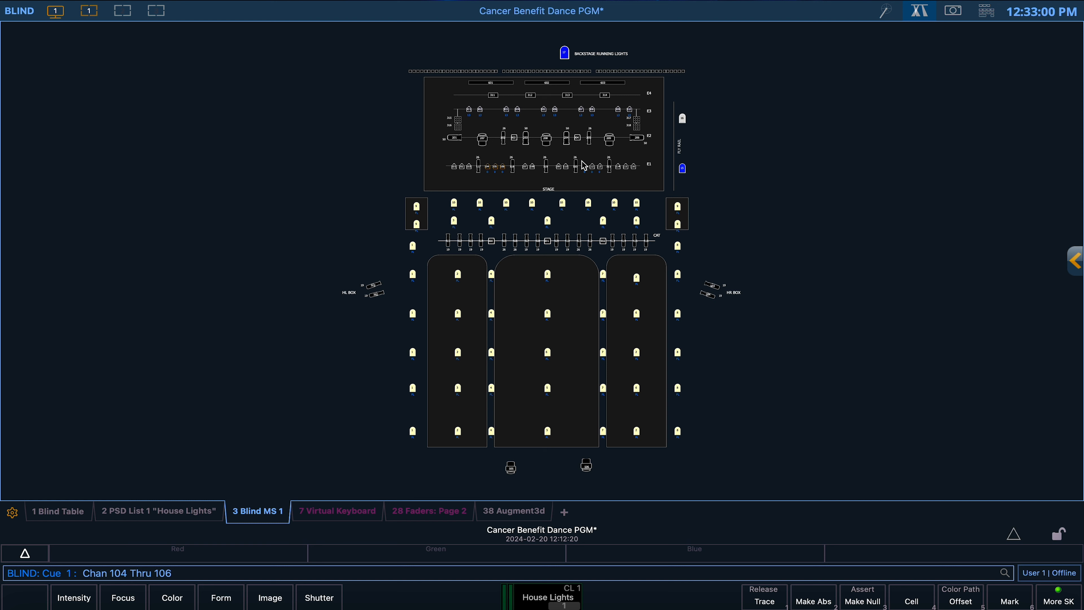
{"action": "left_click_drag", "start_coordinate": [581, 161], "coordinate": [608, 181]}
{"action": "type", "text": "@2"}
{"action": "key", "text": "Return"}
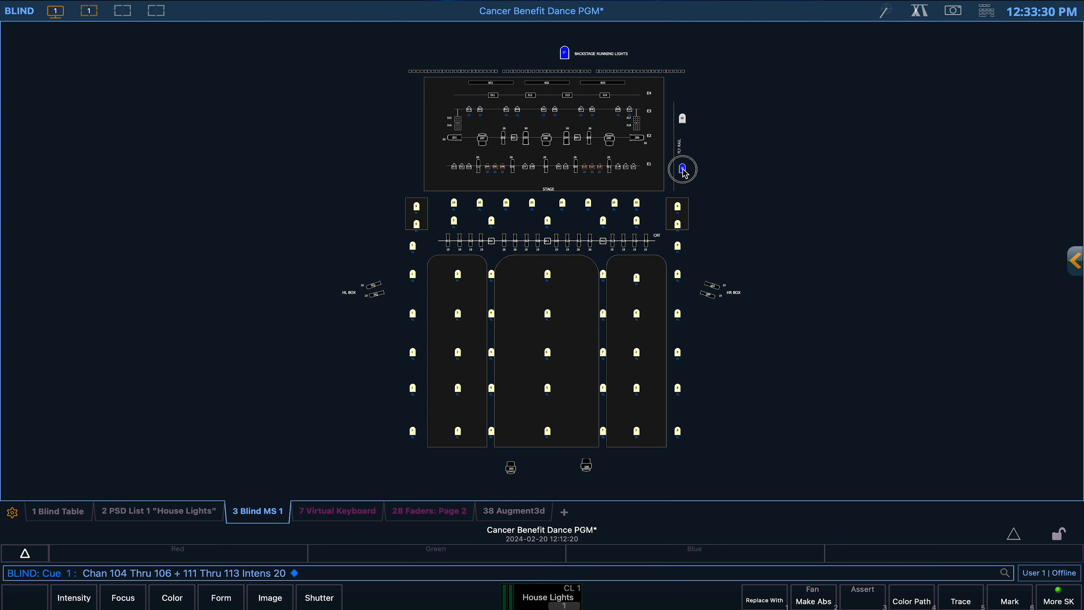
- Park the backstage running light (channel 17) and the blue fly rail light (channel 15) at Full in Live
{"action": "left_click", "coordinate": [683, 169]}
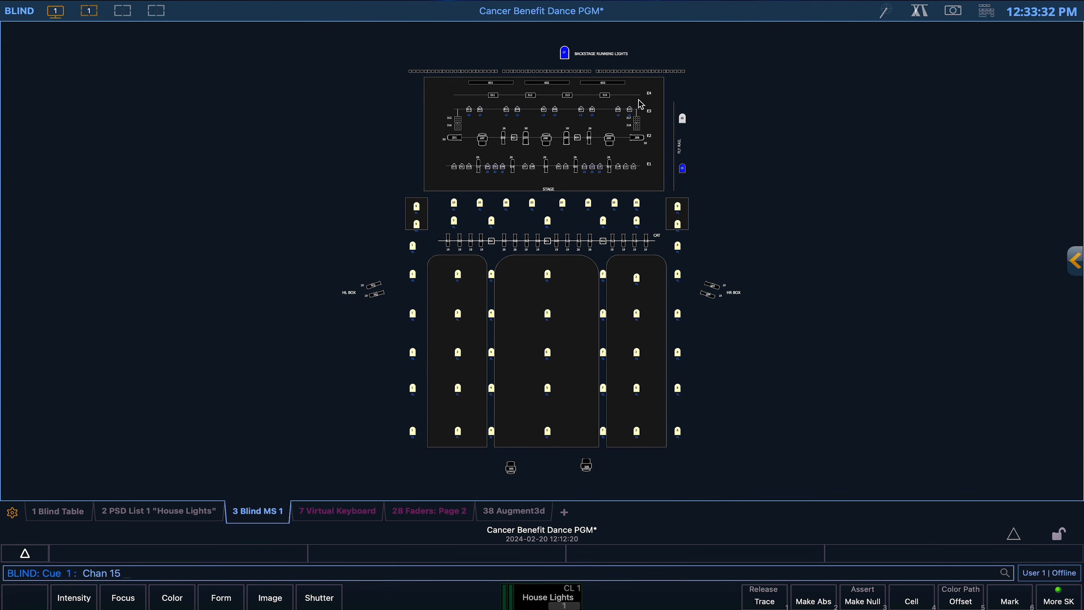
{"action": "left_click", "coordinate": [565, 53]}
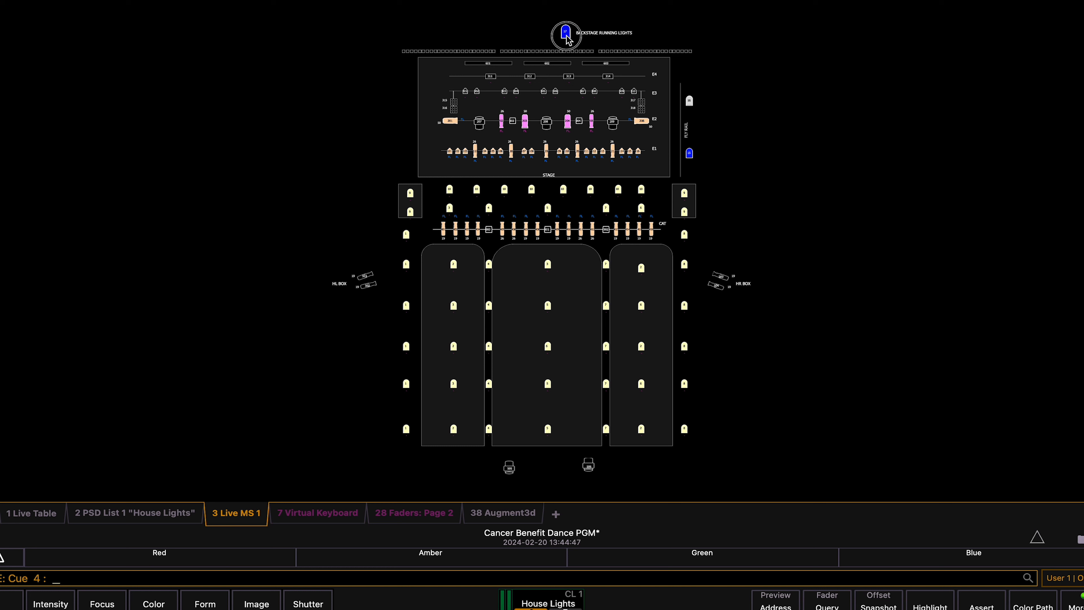
{"action": "left_click", "coordinate": [564, 52]}
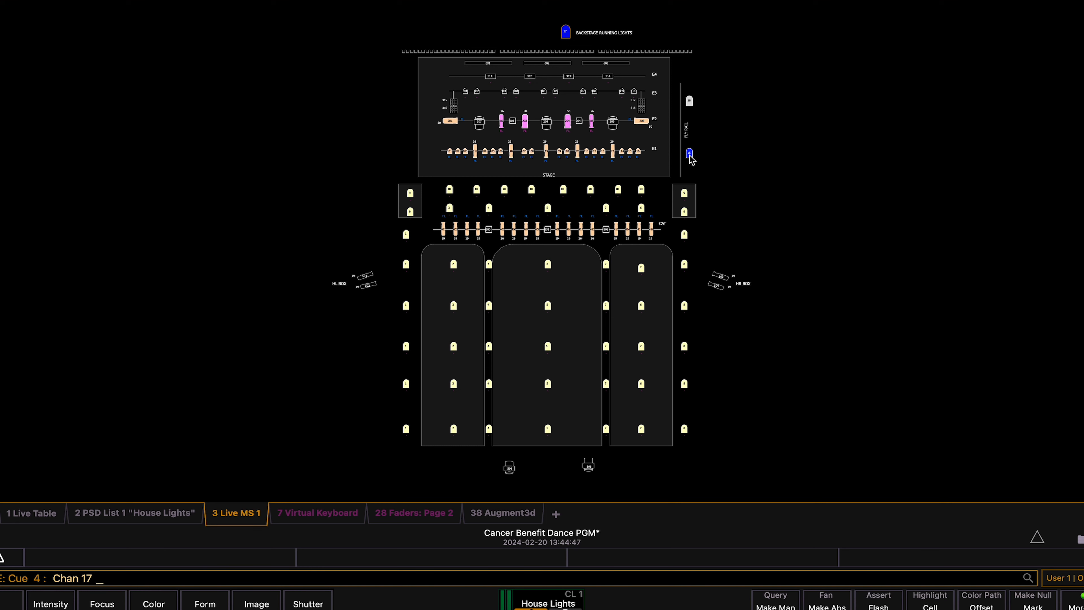
{"action": "left_click", "coordinate": [690, 154]}
{"action": "type", "text": "@"}
{"action": "left_click", "coordinate": [1008, 4]}
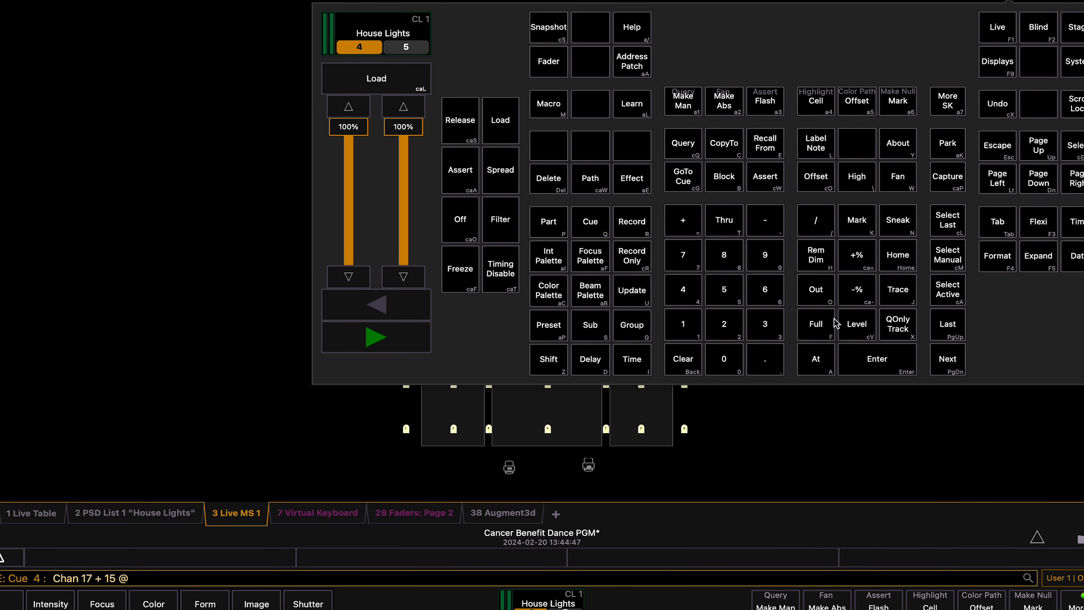
{"action": "left_click", "coordinate": [816, 325]}
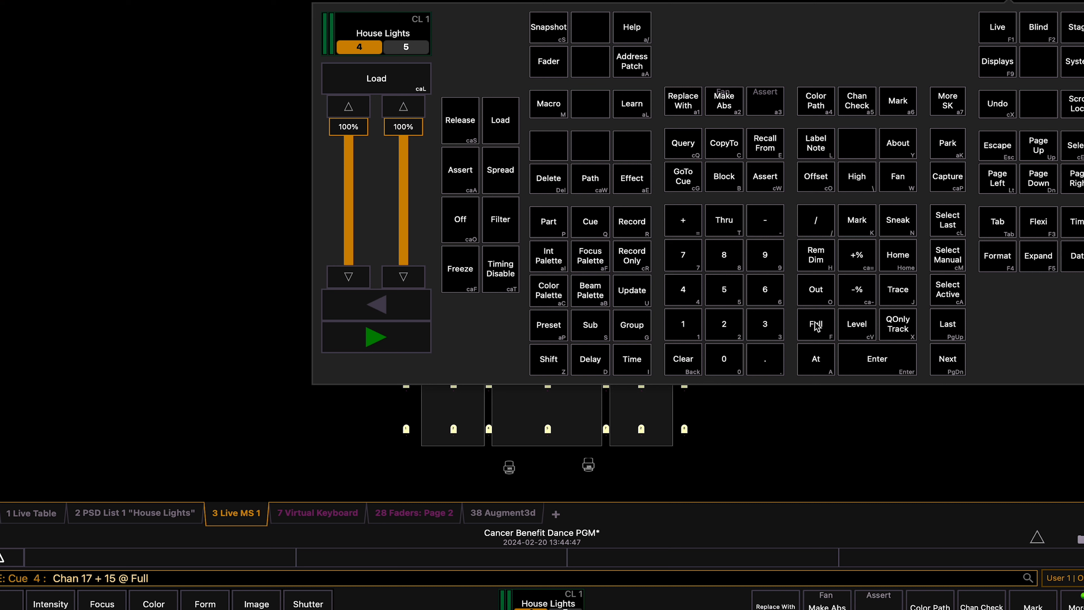
{"action": "left_click", "coordinate": [945, 152]}
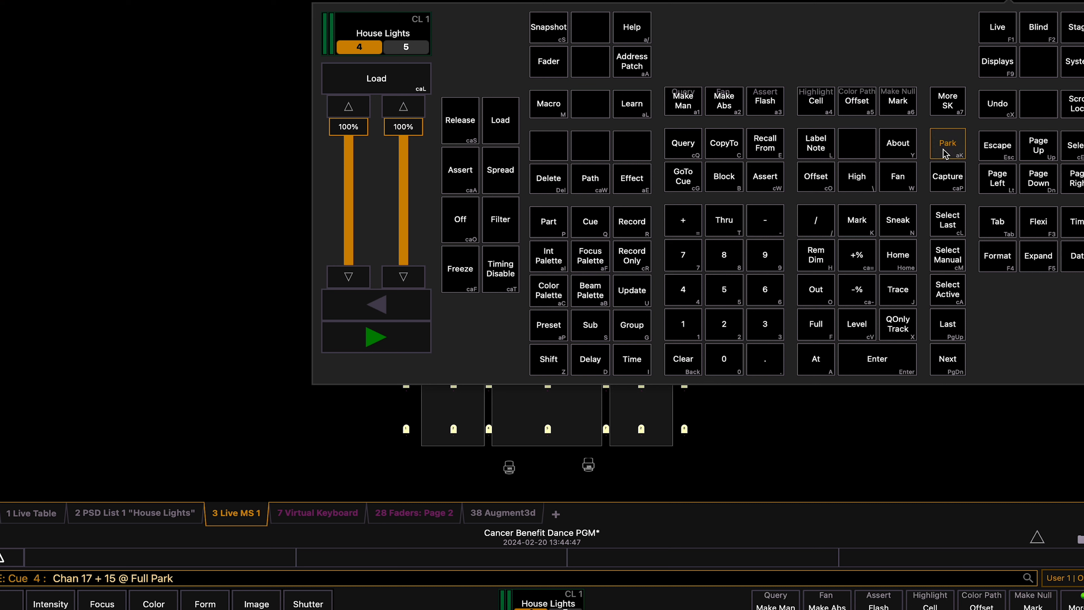
{"action": "key", "text": "Return"}
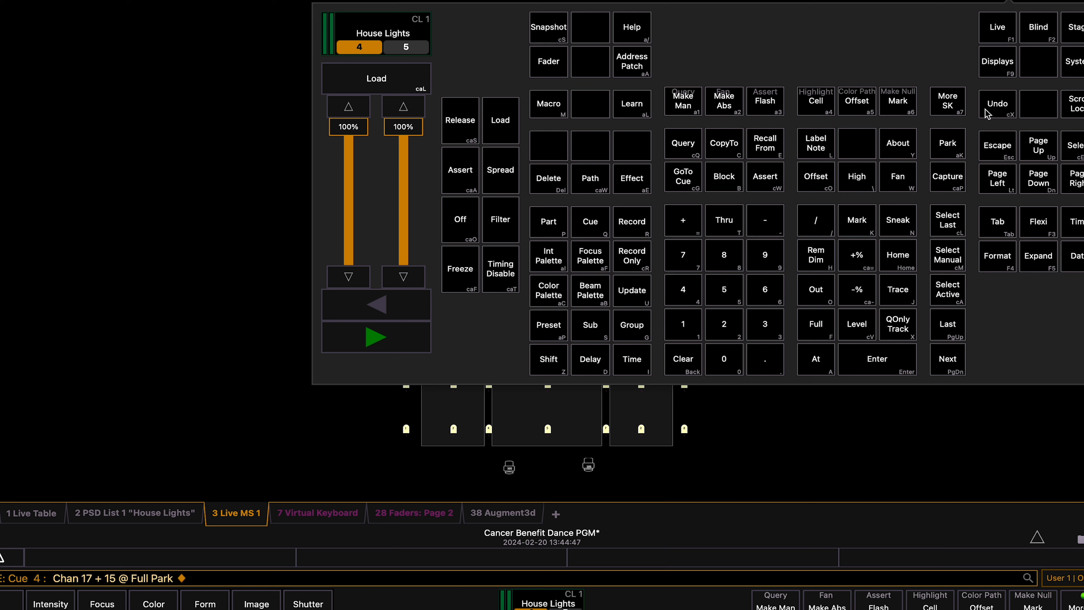
{"action": "left_click", "coordinate": [1010, 2]}
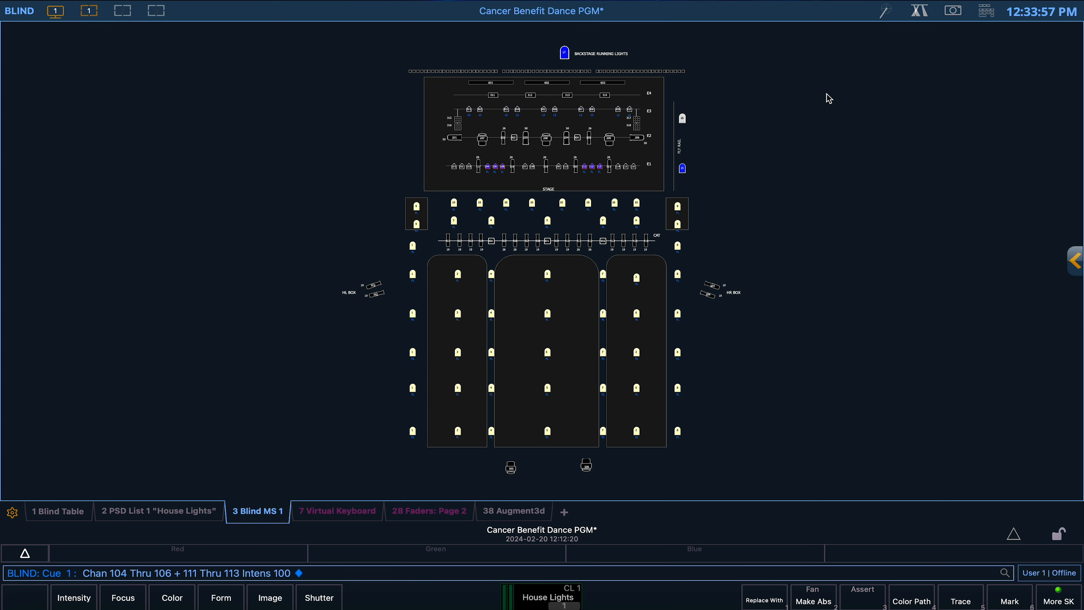
- Switch blind editing to cue 2 and set channels 104 thru 106 and 111 thru 113 to intensity 20
{"action": "key", "text": "BackSpace"}
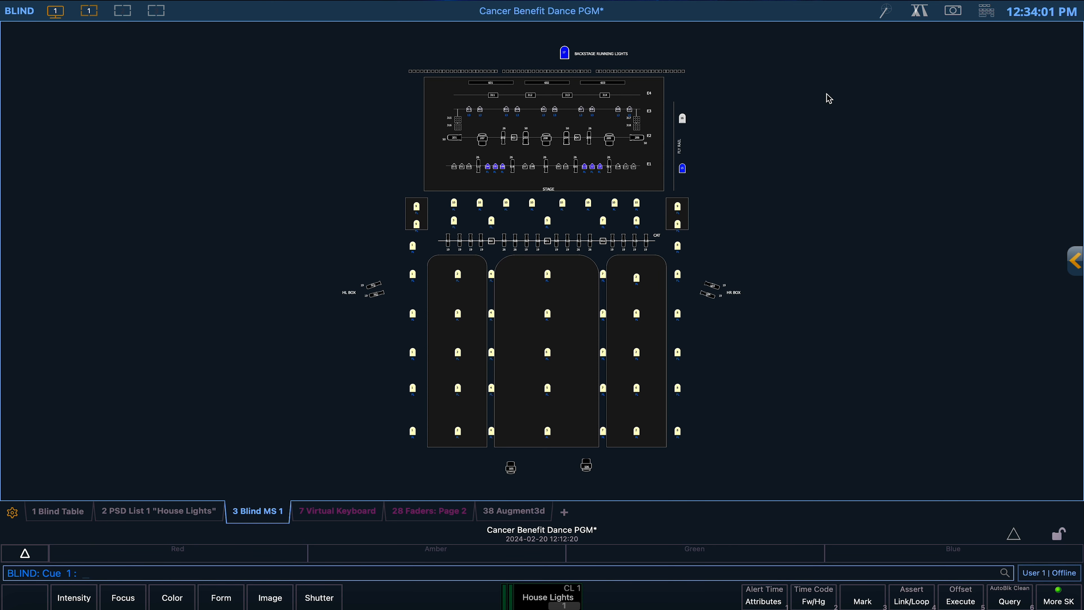
{"action": "key", "text": "q"}
{"action": "type", "text": "2"}
{"action": "key", "text": "Return"}
{"action": "left_click", "coordinate": [484, 163]}
{"action": "left_click_drag", "start_coordinate": [483, 163], "coordinate": [505, 174]}
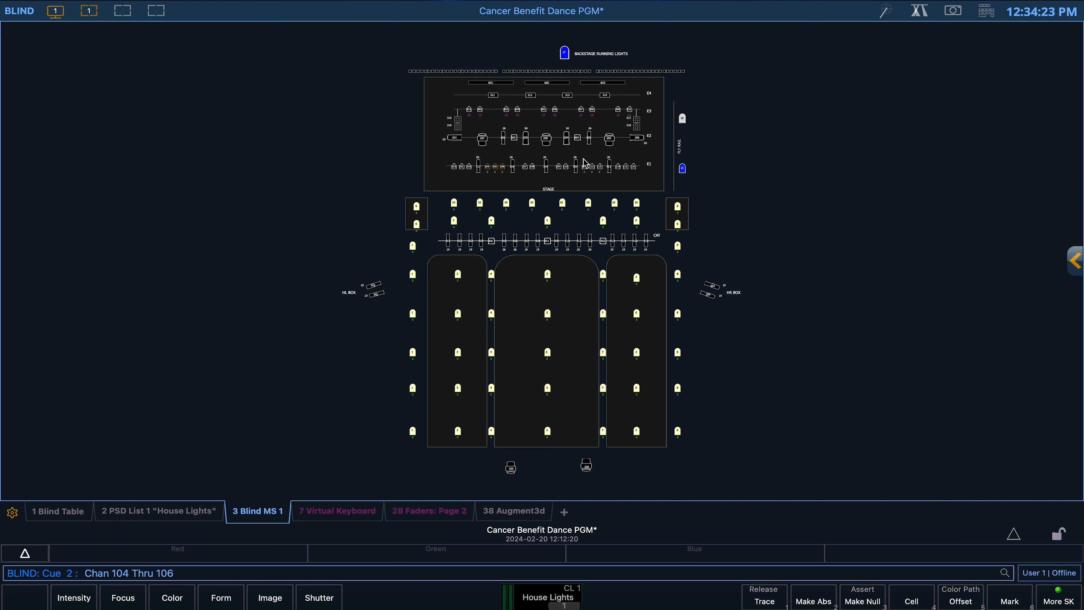
{"action": "left_click_drag", "start_coordinate": [582, 159], "coordinate": [605, 175]}
{"action": "left_click", "coordinate": [584, 167]}
{"action": "type", "text": "a"}
{"action": "type", "text": "20"}
{"action": "key", "text": "Return"}
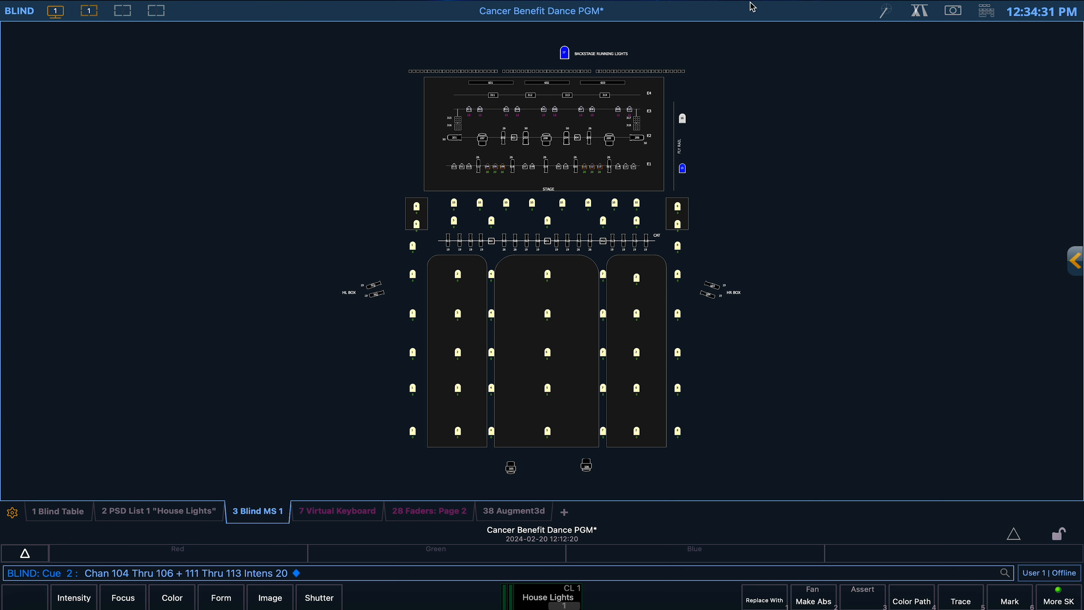
- Set red and green to minimum for channels 104 thru 106 and 111 thru 113 in cue 2
{"action": "left_click", "coordinate": [914, 19]}
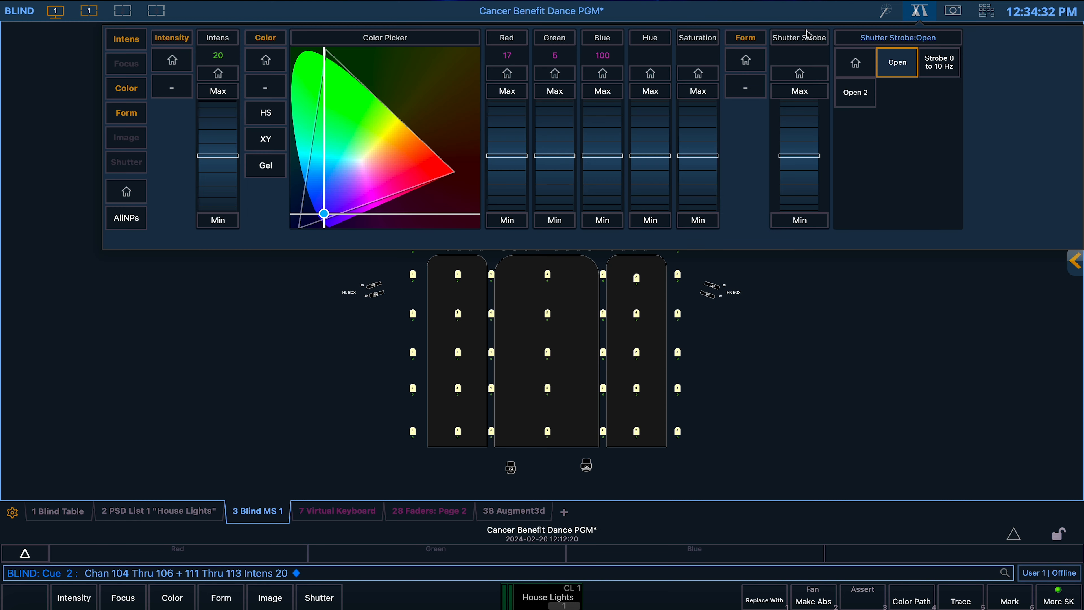
{"action": "left_click", "coordinate": [324, 216]}
{"action": "left_click", "coordinate": [508, 221]}
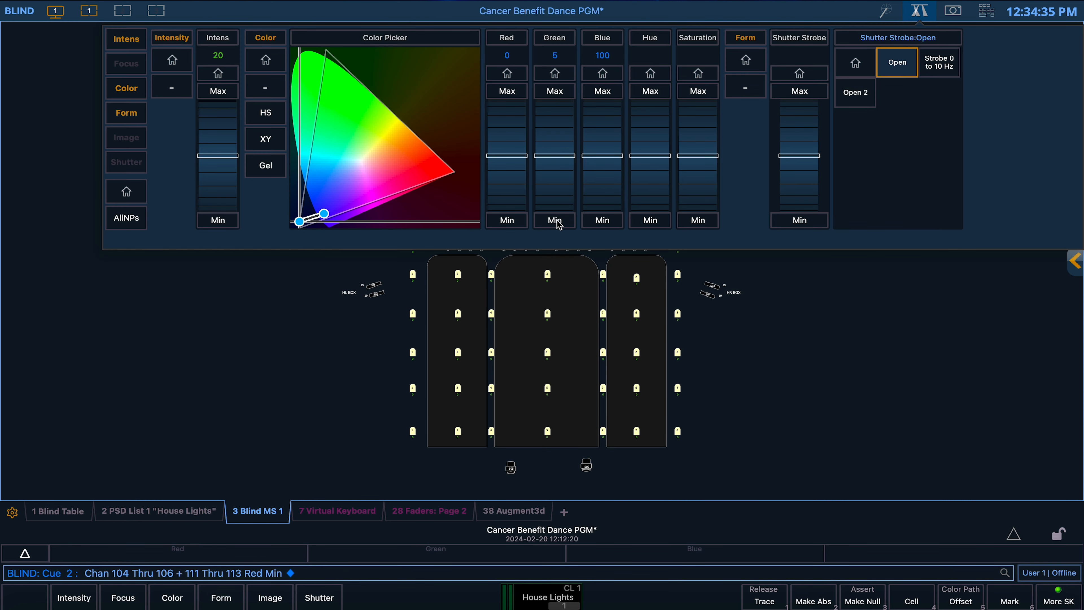
{"action": "left_click", "coordinate": [555, 222]}
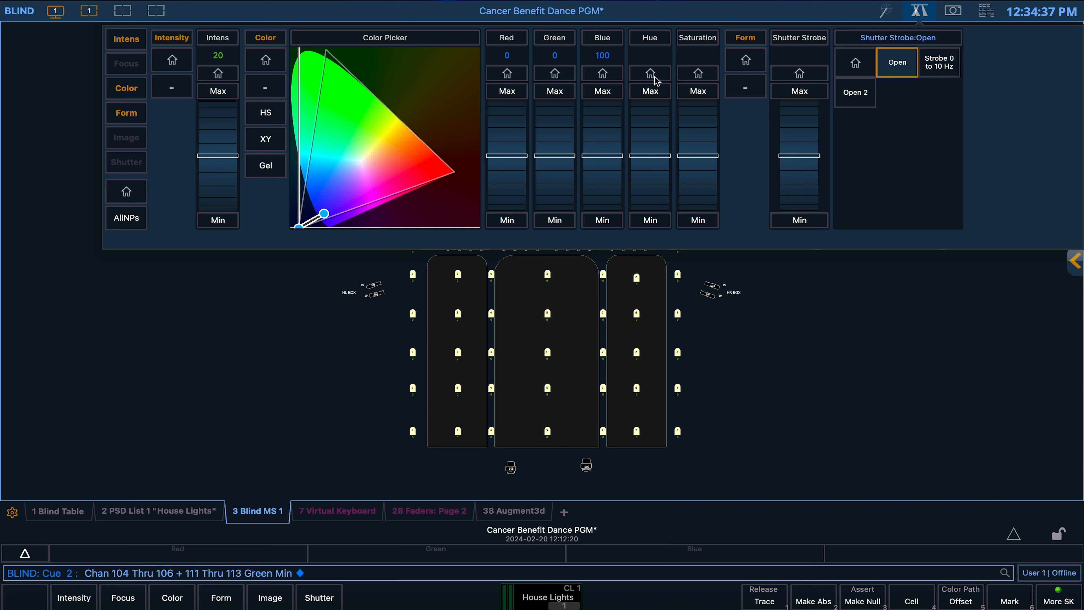
{"action": "left_click", "coordinate": [920, 19]}
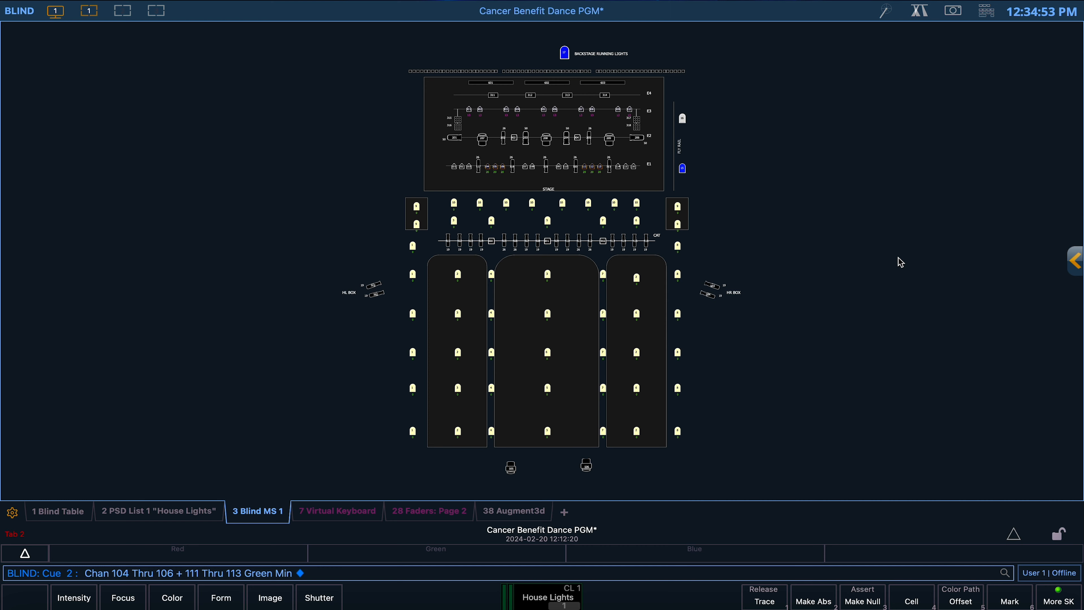
- Leave Blind for Live mode and display the House Lights cue list
{"action": "key", "text": "shift+Tab"}
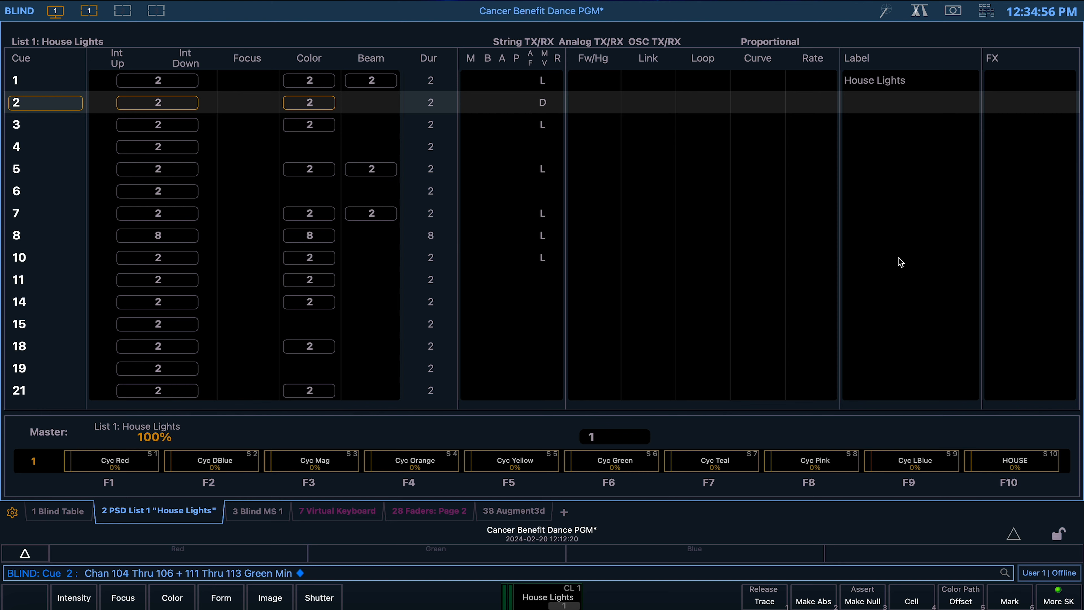
{"action": "key", "text": "Tab"}
{"action": "key", "text": "7"}
{"action": "key", "text": "Return"}
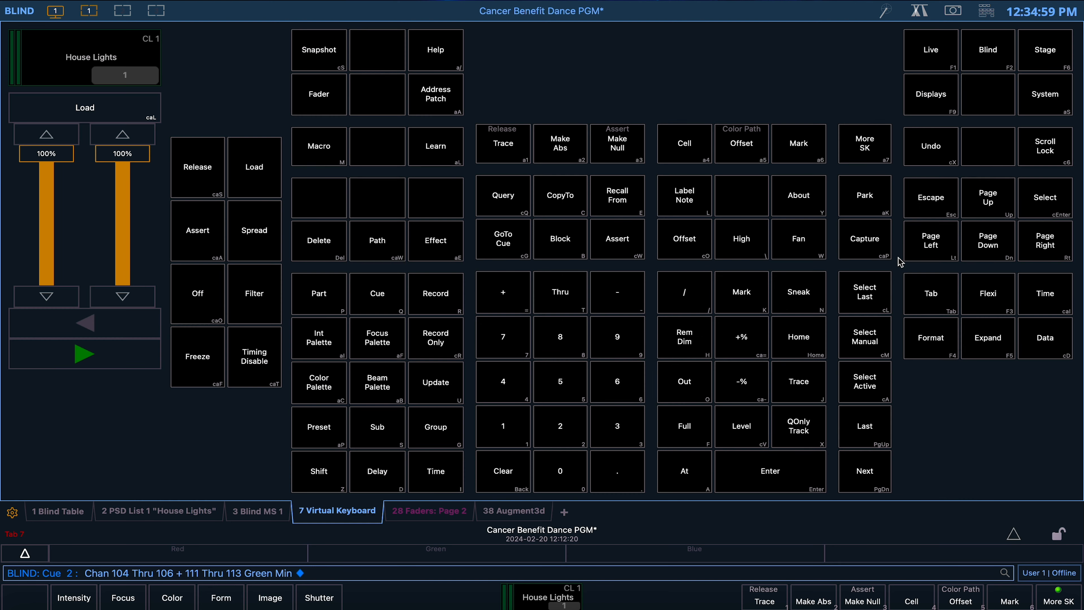
{"action": "left_click", "coordinate": [937, 49]}
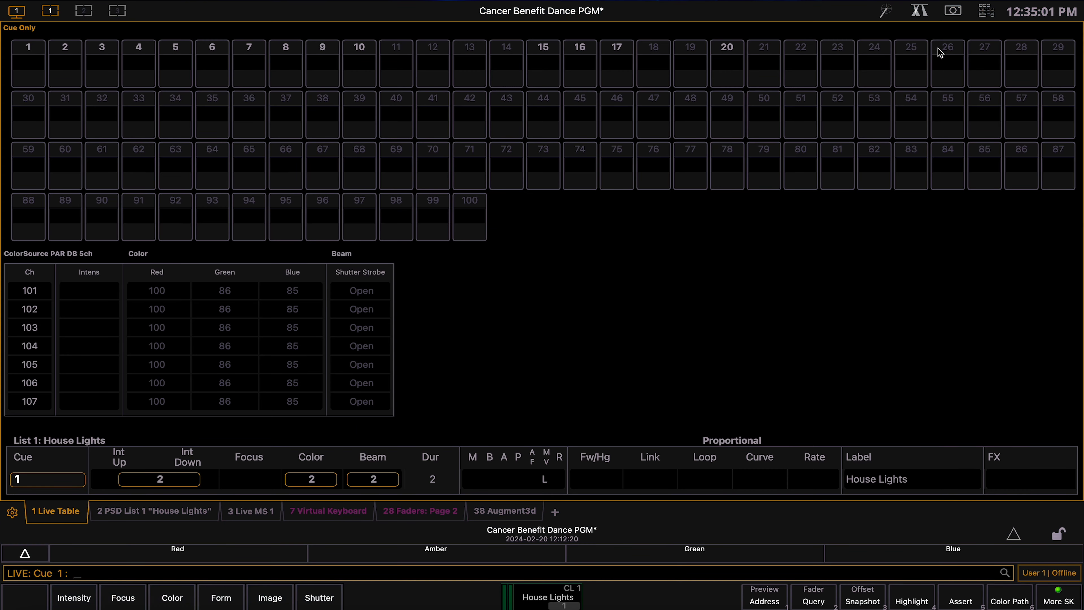
{"action": "key", "text": "Tab"}
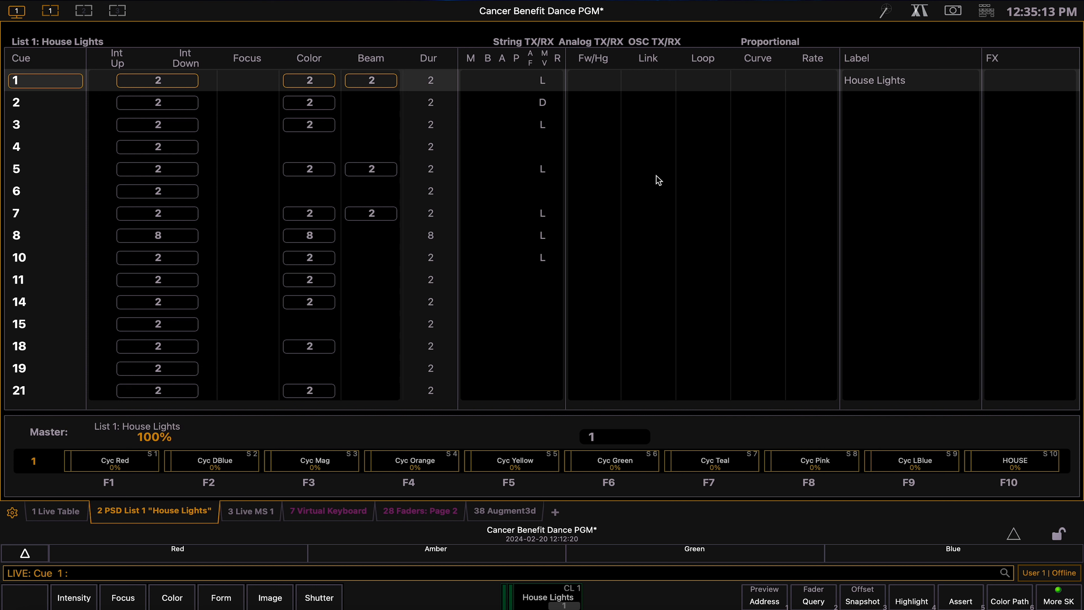
- Label cue 2 as "Blackout" and return to the cue list
{"action": "type", "text": "q2"}
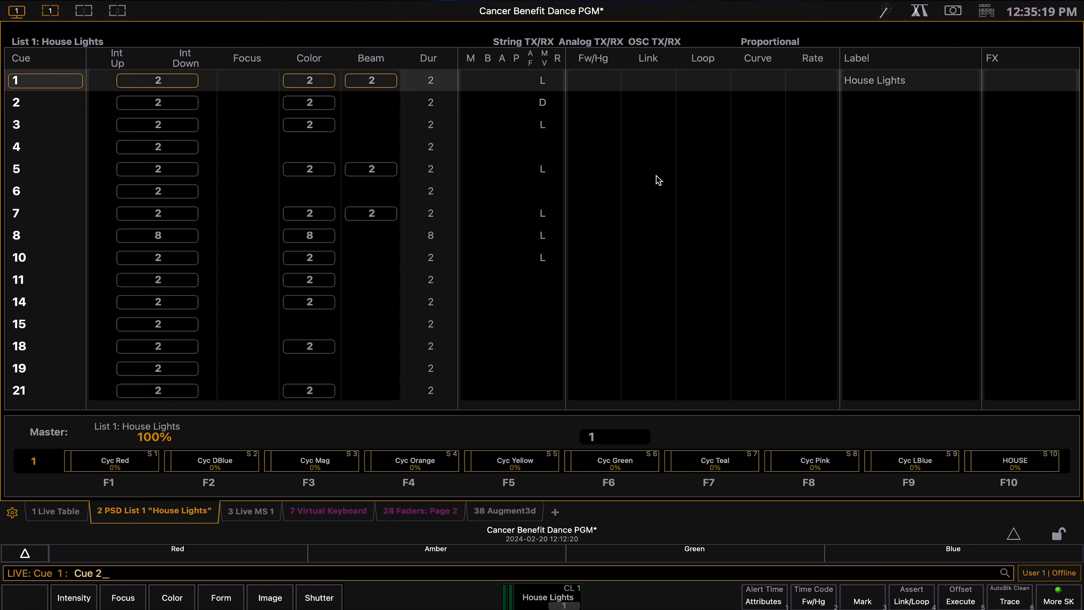
{"action": "key", "text": "Tab+7"}
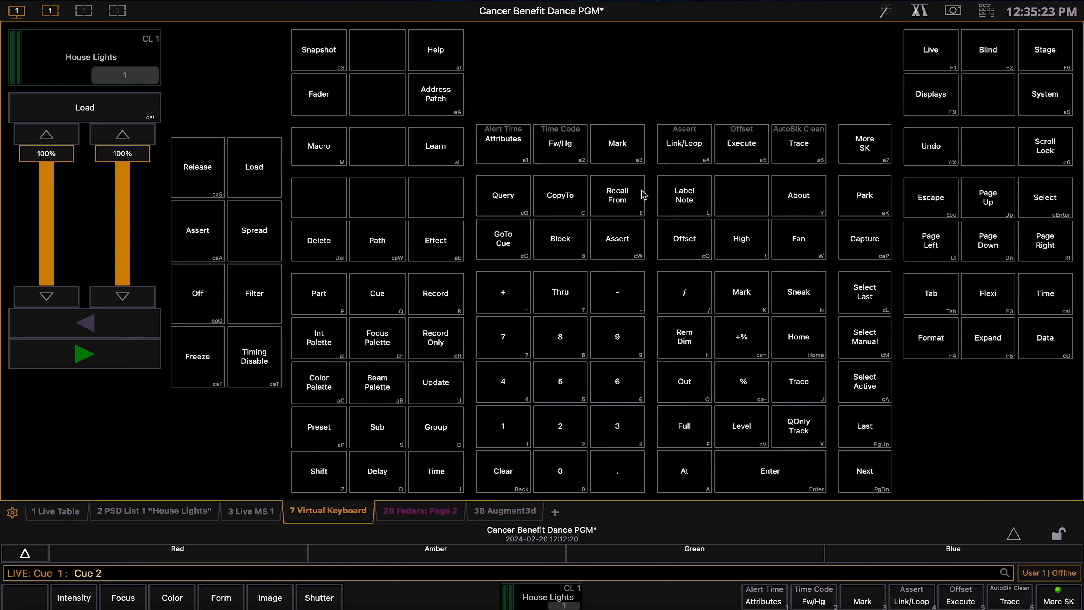
{"action": "left_click", "coordinate": [698, 199]}
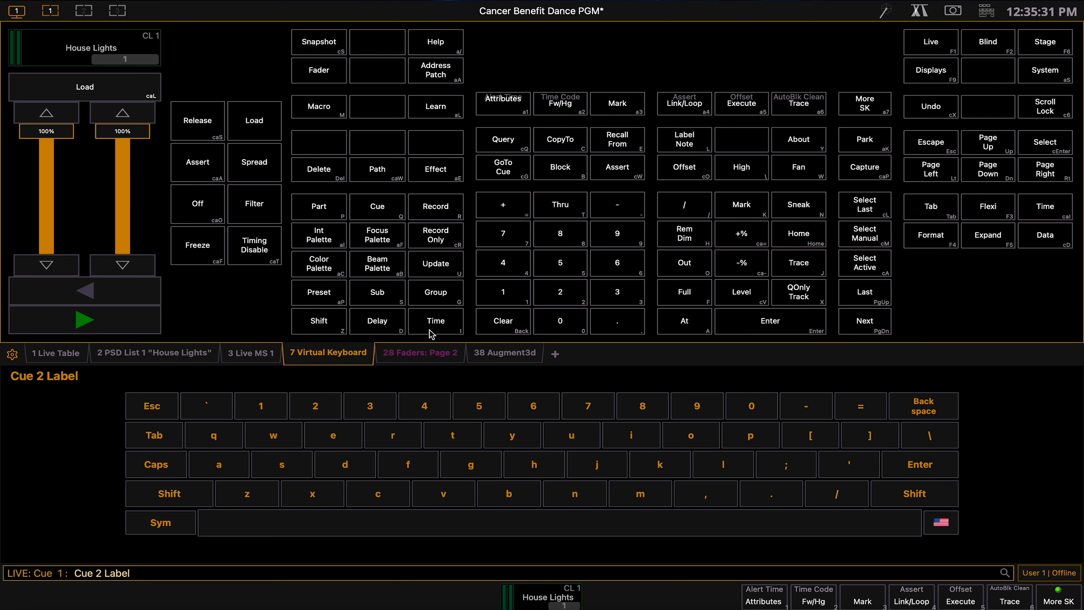
{"action": "type", "text": "Blackout"}
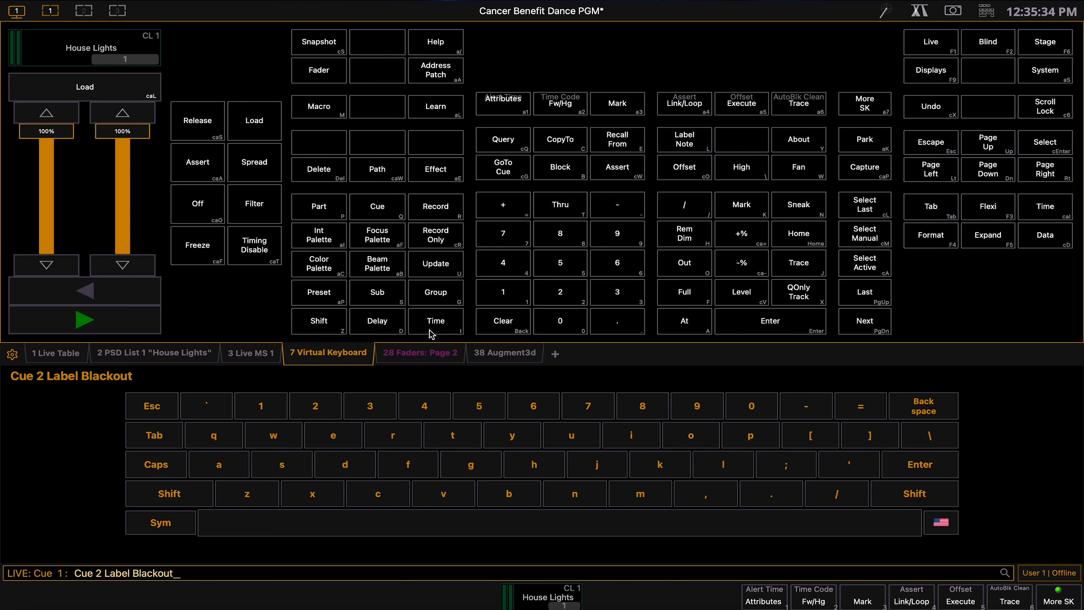
{"action": "key", "text": "Return"}
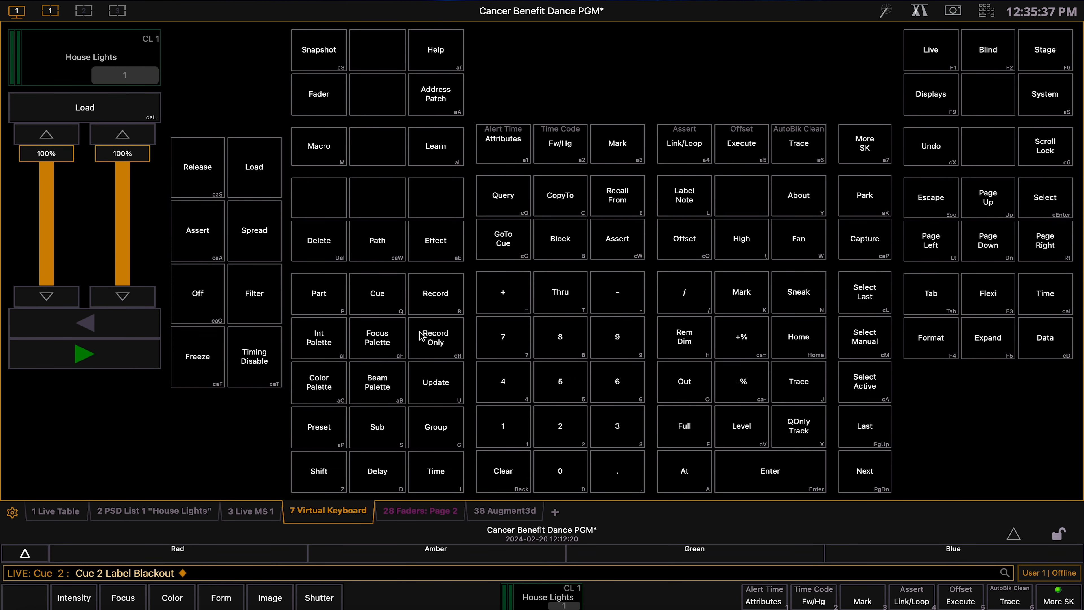
{"action": "key", "text": "Tab"}
{"action": "key", "text": "2"}
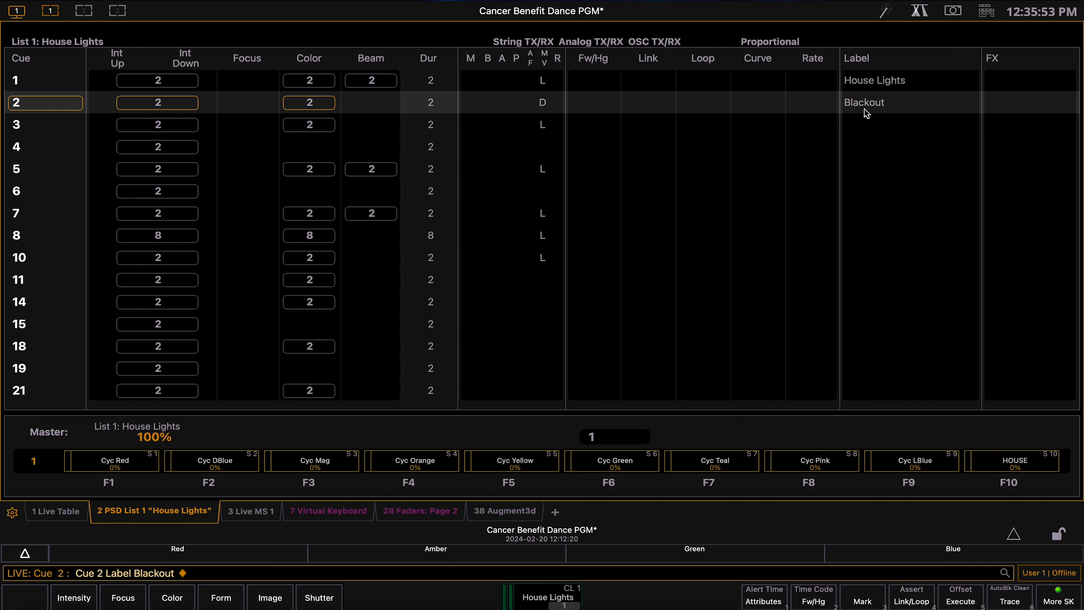
- Review the rest of the House Lights cue list and delete cues 3 thru 54, confirming the deletion
{"action": "scroll", "coordinate": [394, 228], "scroll_direction": "down", "scroll_amount": 10}
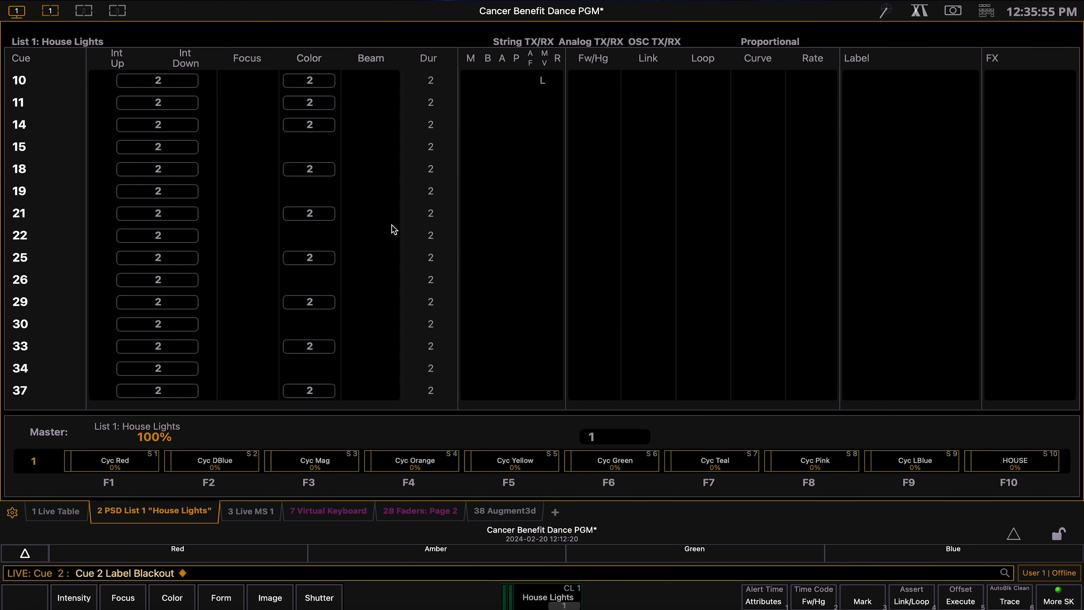
{"action": "scroll", "coordinate": [394, 230], "scroll_direction": "down", "scroll_amount": 3}
{"action": "scroll", "coordinate": [394, 230], "scroll_direction": "up", "scroll_amount": 13}
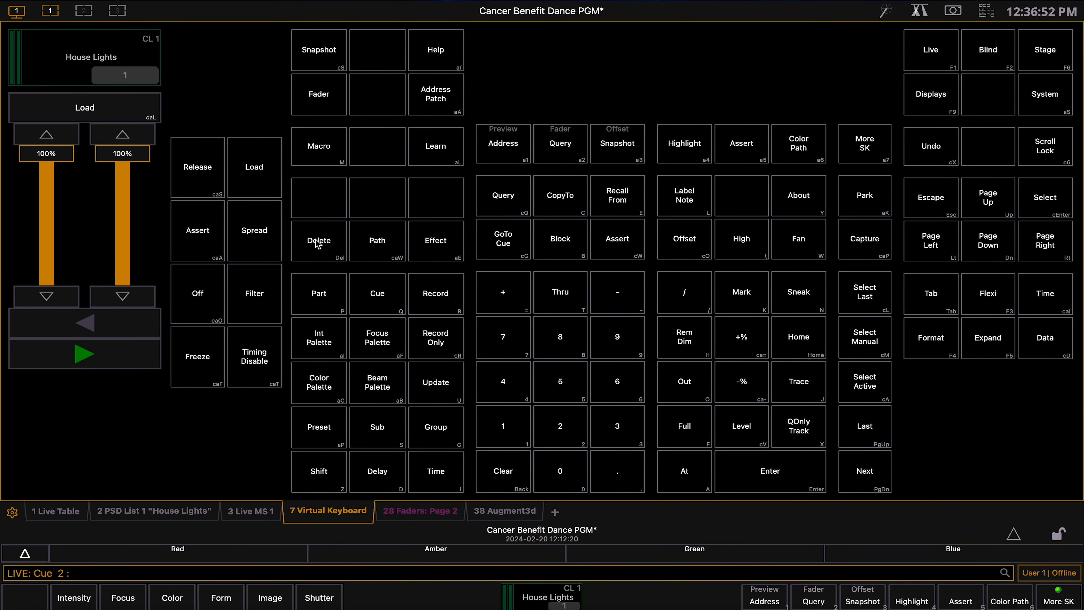
{"action": "left_click", "coordinate": [315, 243]}
{"action": "left_click", "coordinate": [378, 299]}
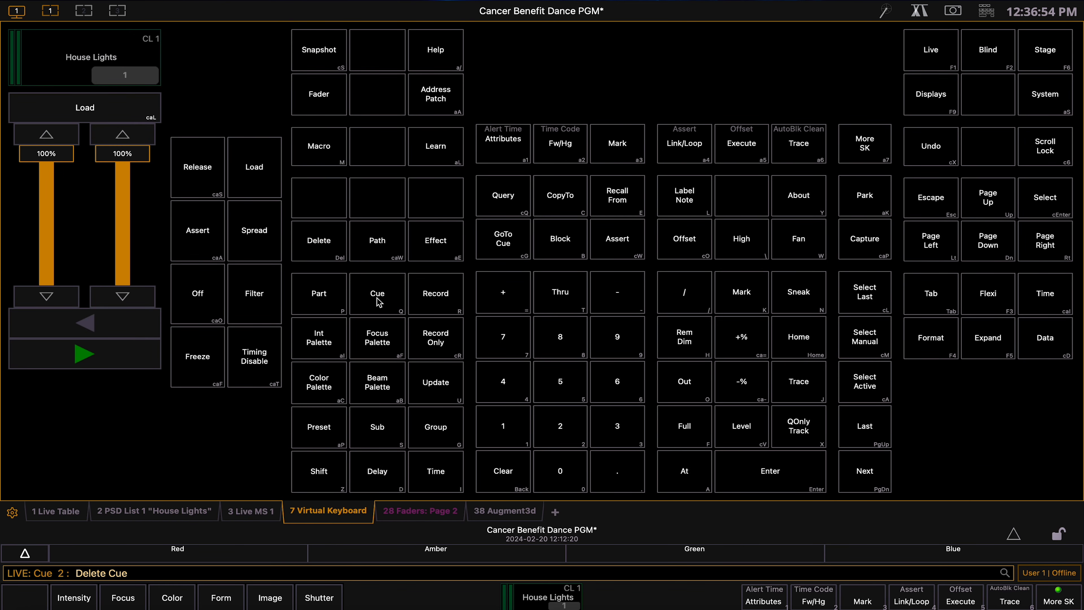
{"action": "left_click", "coordinate": [617, 424]}
{"action": "left_click", "coordinate": [559, 300]}
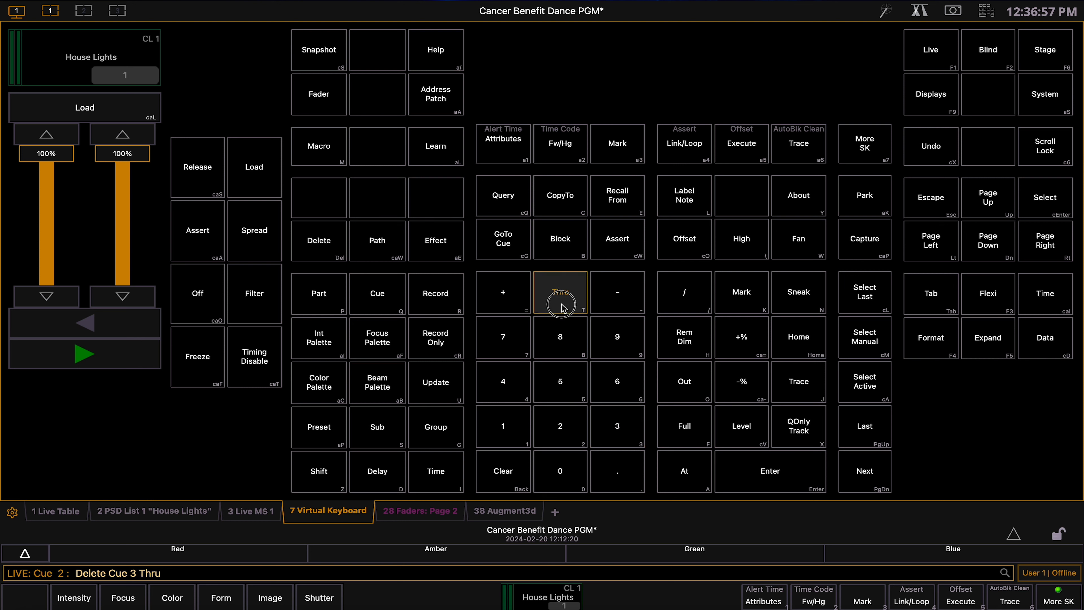
{"action": "type", "text": "54"}
{"action": "left_click", "coordinate": [770, 486]}
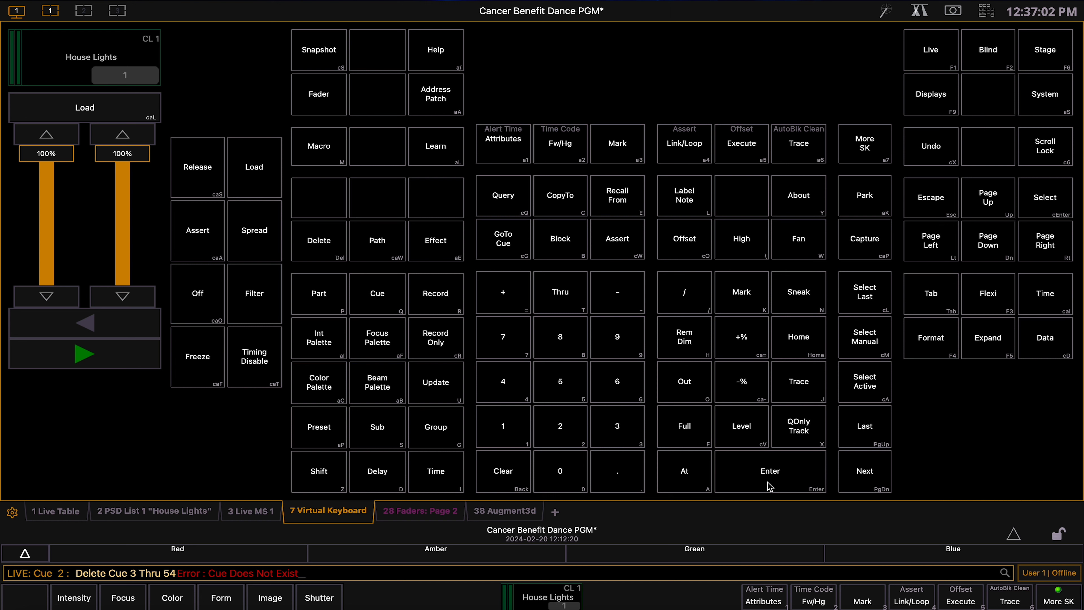
{"action": "left_click", "coordinate": [767, 482]}
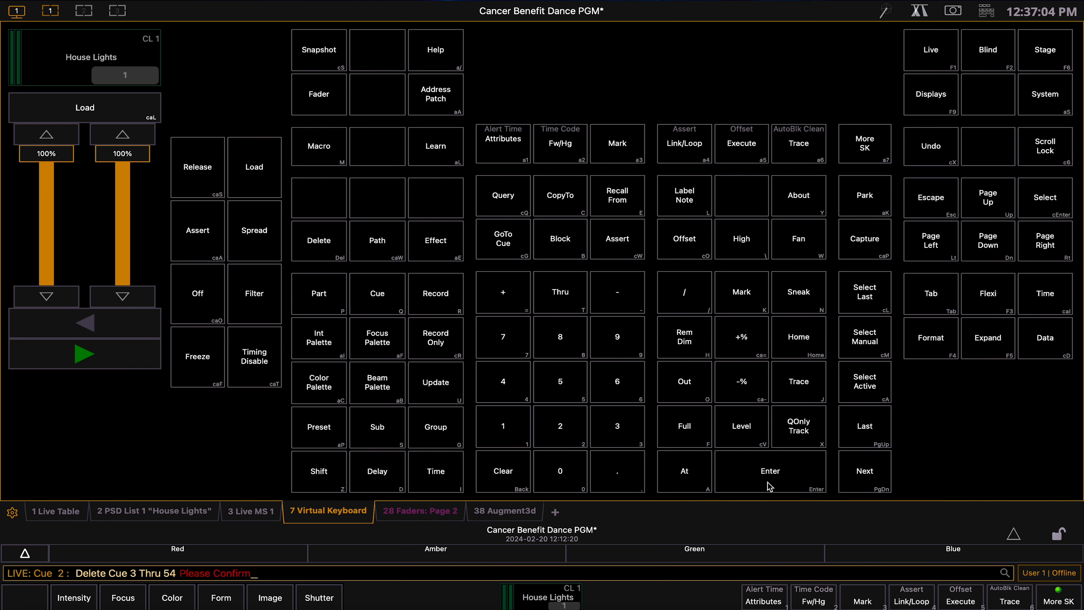
{"action": "left_click", "coordinate": [767, 482]}
{"action": "key", "text": "2"}
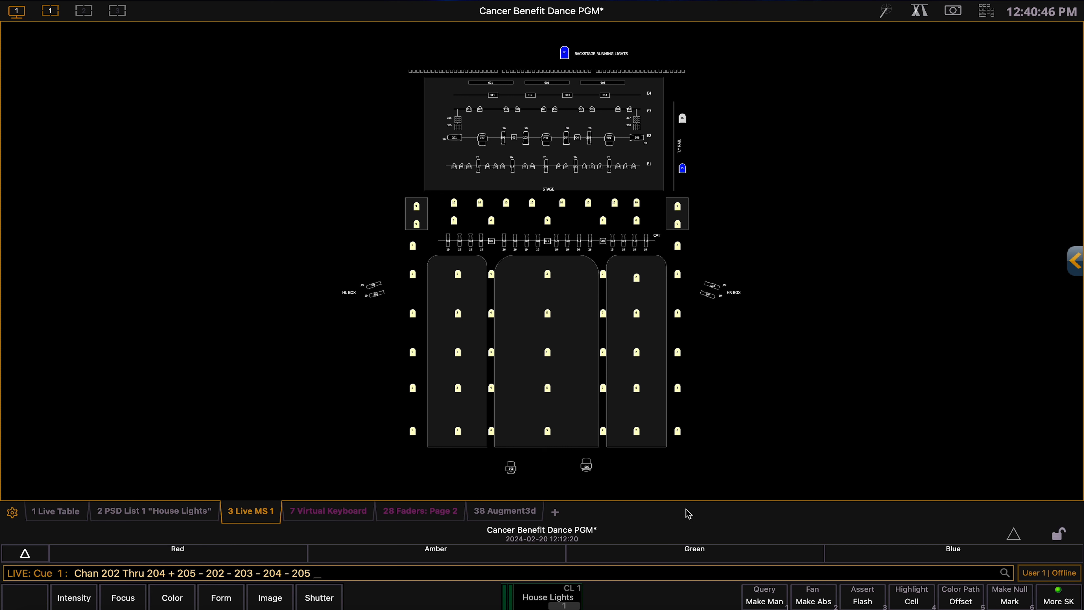
- Set channels 202 thru 205 to full intensity with a pinkish lavender colour of about red 80, green 49, blue 100
{"action": "left_click", "coordinate": [504, 138]}
{"action": "left_click", "coordinate": [526, 138]}
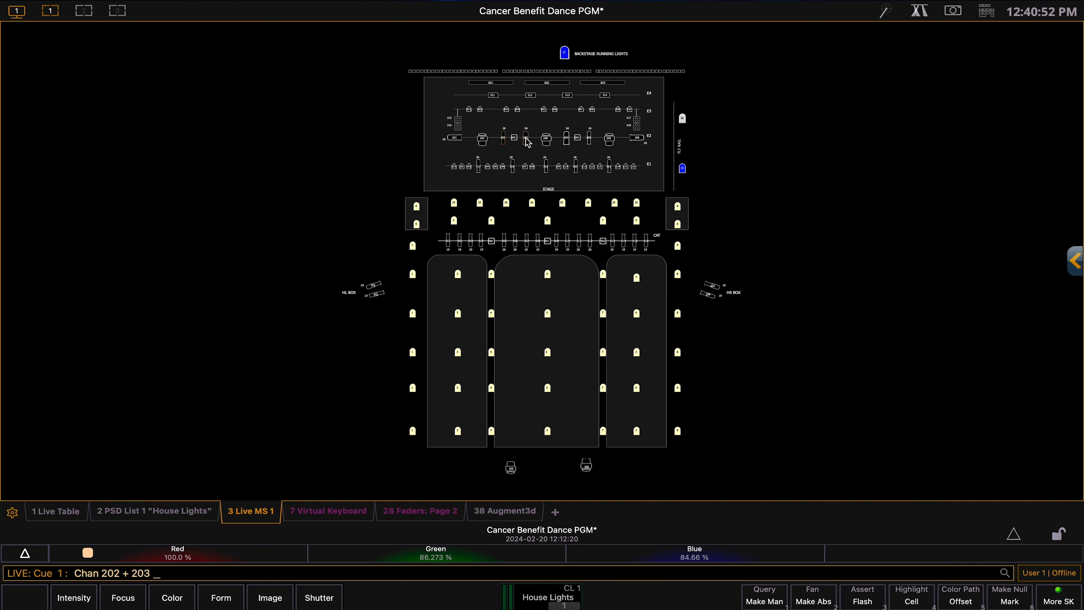
{"action": "left_click", "coordinate": [567, 139]}
{"action": "left_click", "coordinate": [590, 138]}
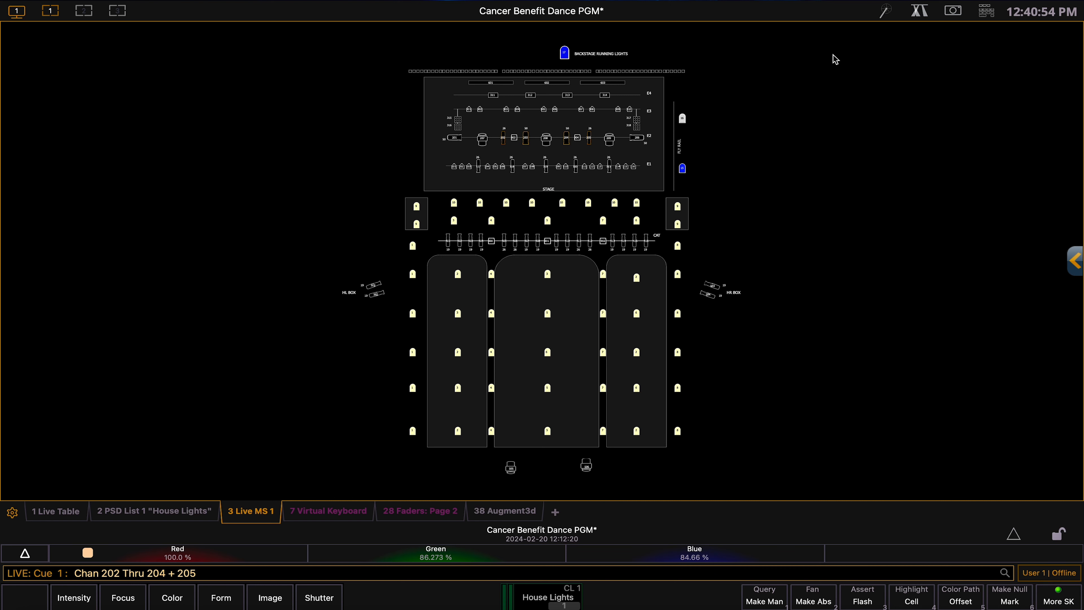
{"action": "left_click", "coordinate": [921, 12]}
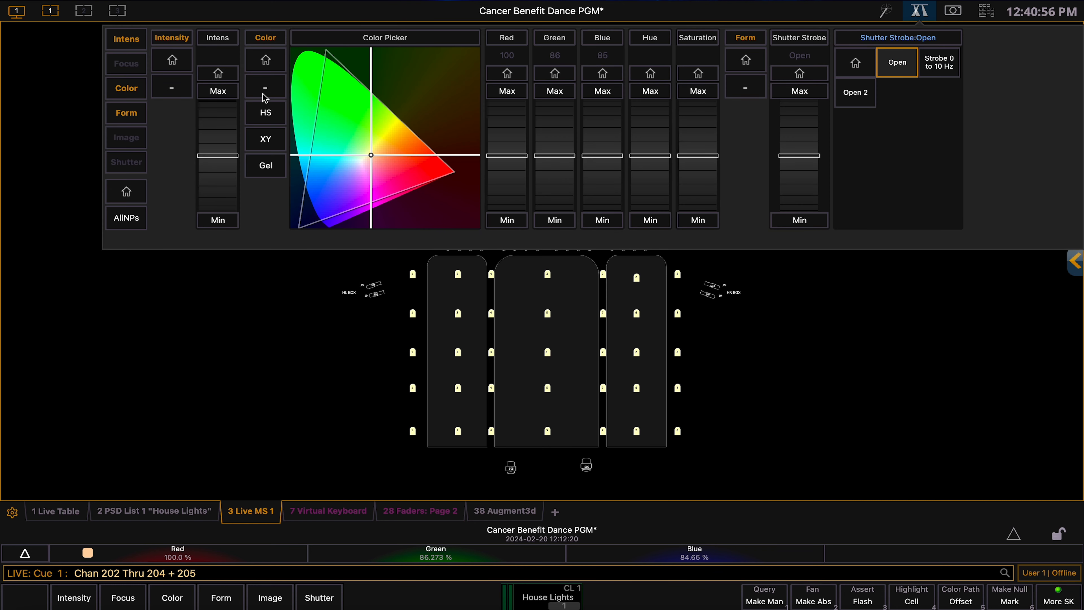
{"action": "left_click", "coordinate": [219, 94]}
{"action": "left_click_drag", "start_coordinate": [377, 172], "coordinate": [365, 174]}
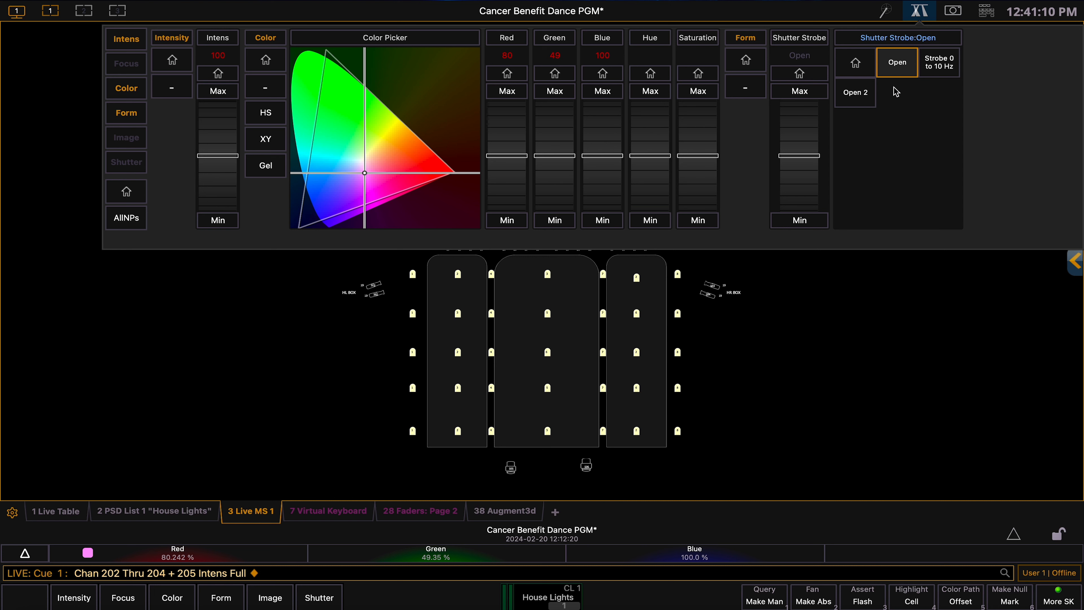
{"action": "left_click", "coordinate": [921, 12]}
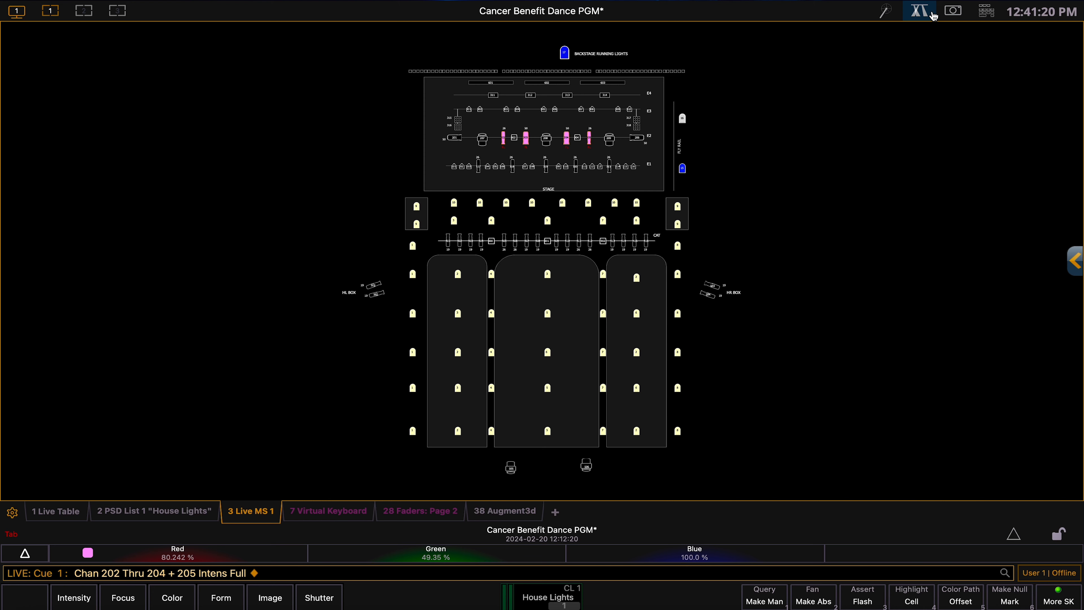
- Record the current stage look as cue 3
{"action": "key", "text": "Tab"}
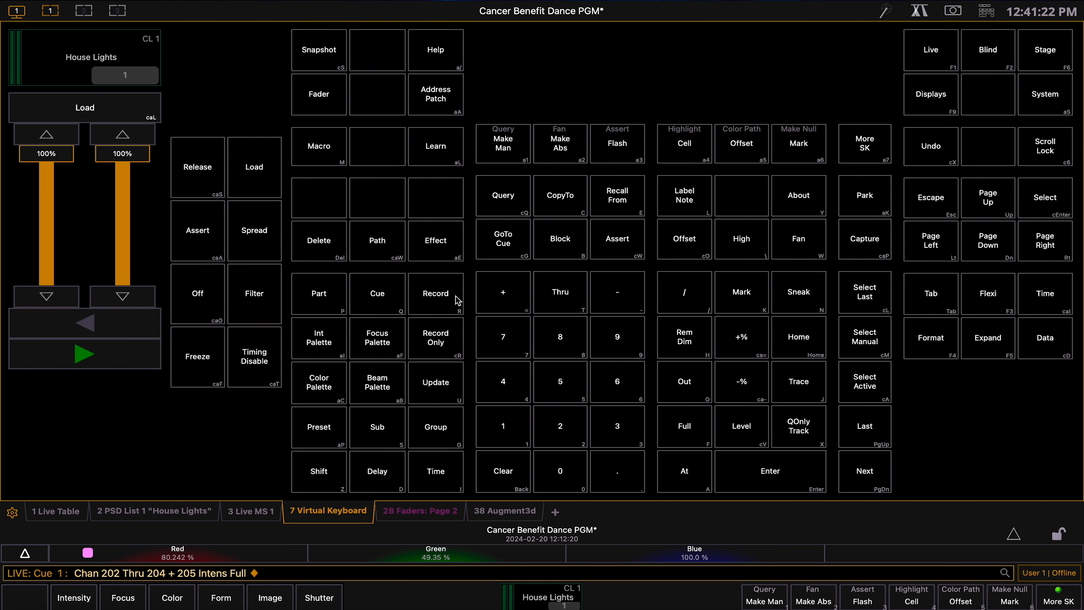
{"action": "left_click", "coordinate": [434, 298]}
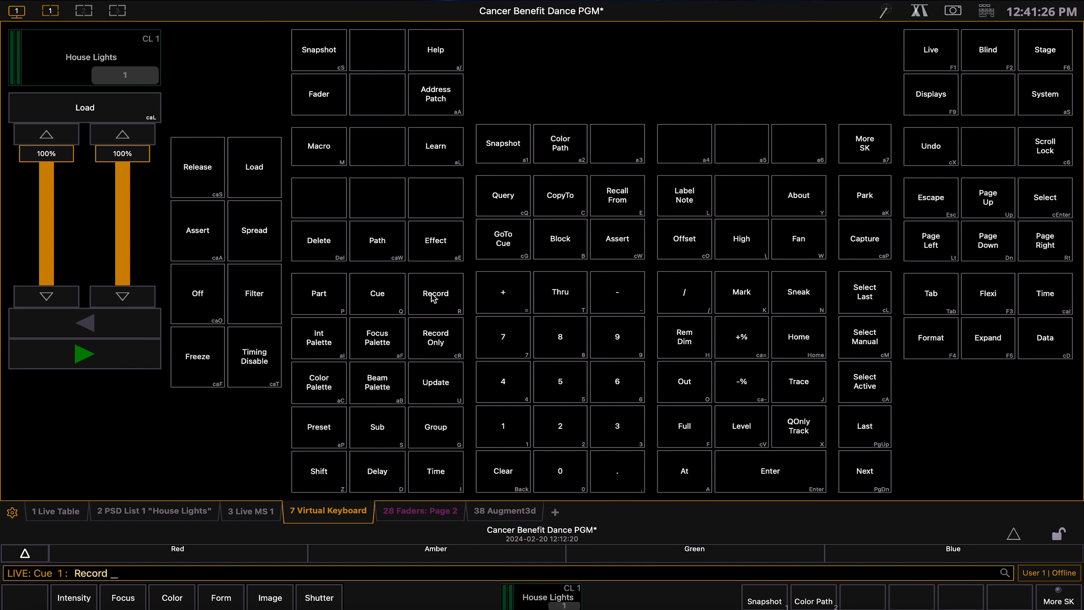
{"action": "left_click", "coordinate": [387, 297]}
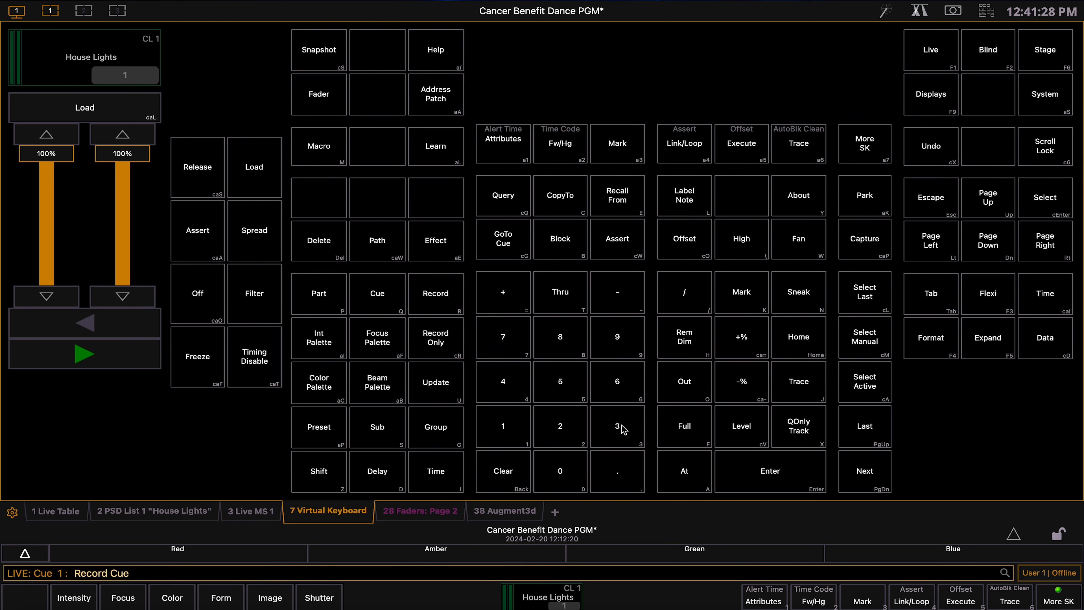
{"action": "left_click", "coordinate": [609, 423]}
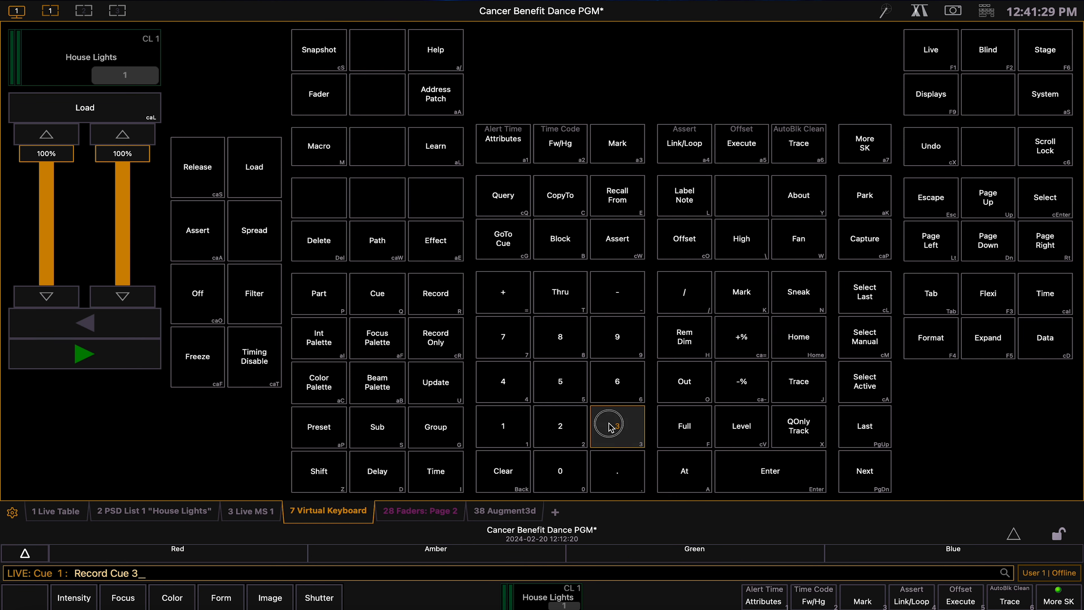
{"action": "left_click", "coordinate": [755, 479]}
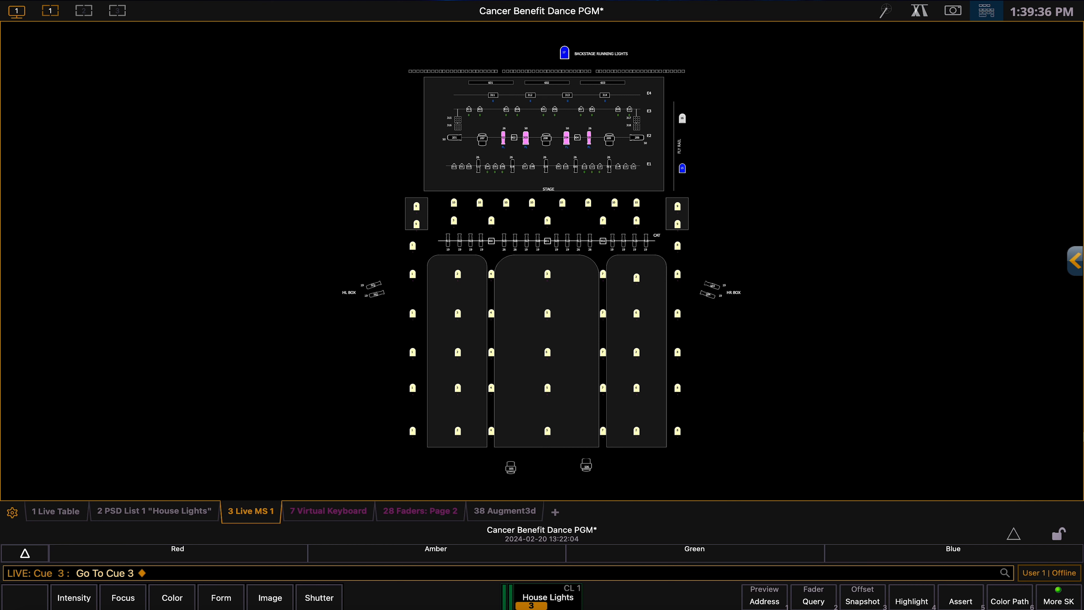
- Raise the Stage submaster on fader page 2 to 100% and return to the magic sheet
{"action": "type", "text": "28"}
{"action": "key", "text": "Return"}
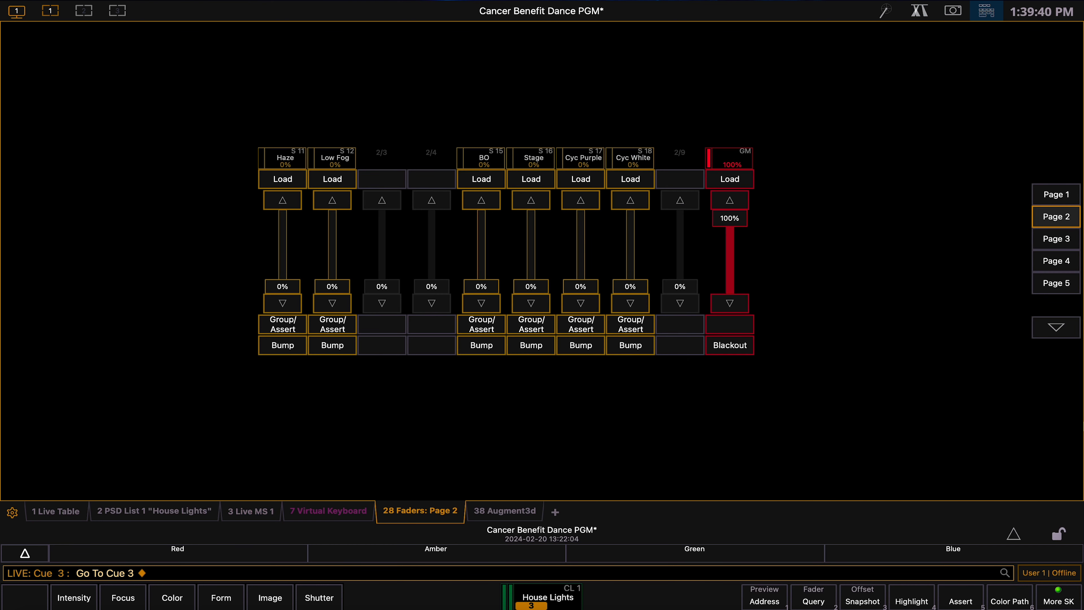
{"action": "left_click_drag", "start_coordinate": [537, 290], "coordinate": [548, 211]}
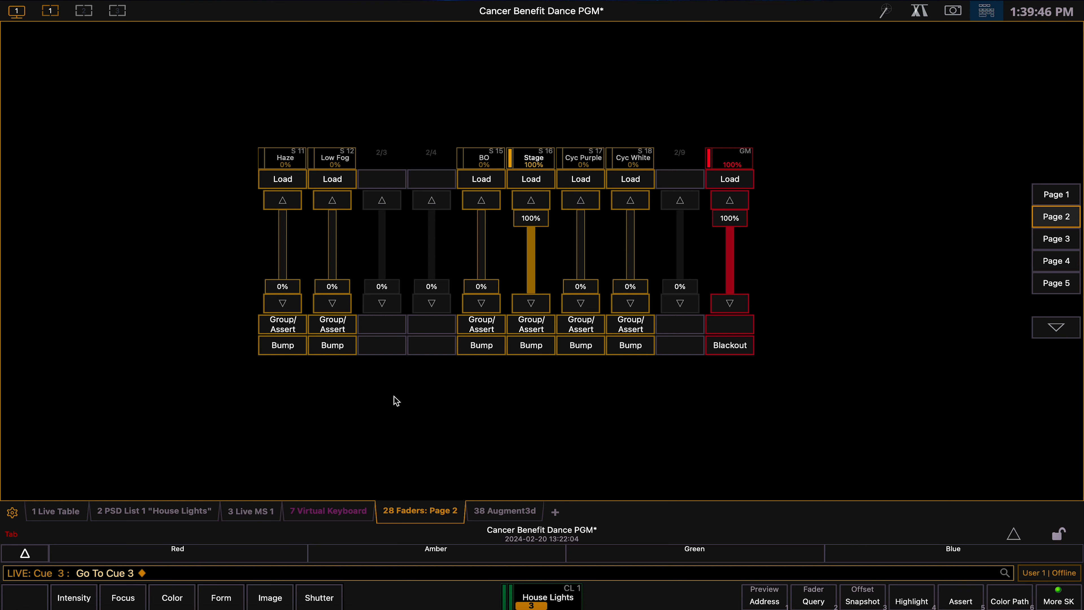
{"action": "key", "text": "Return"}
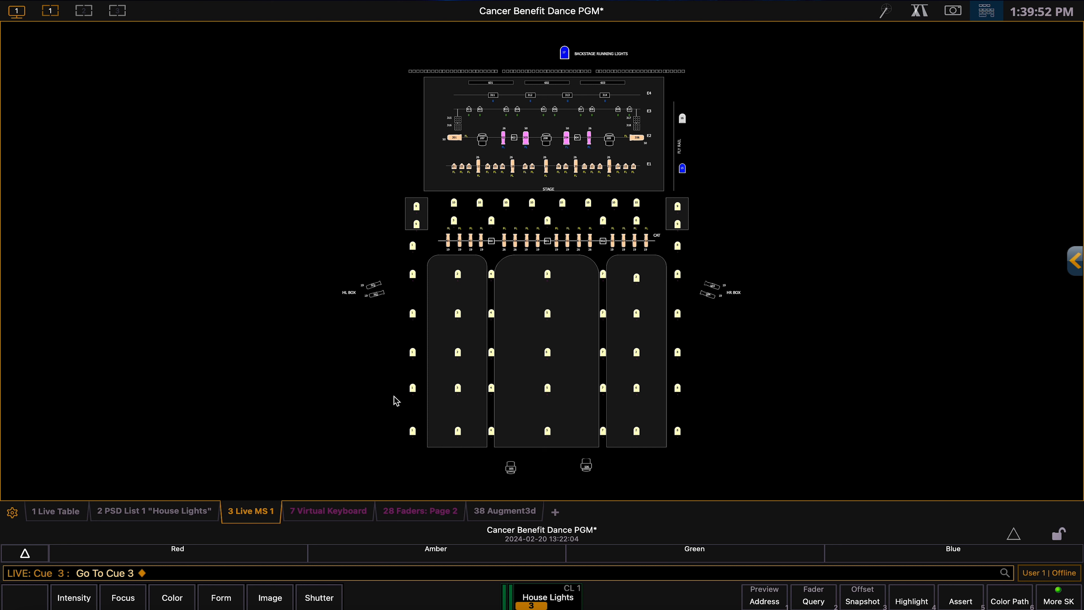
- Record the look with the stage lights up as cue 4
{"action": "key", "text": "r"}
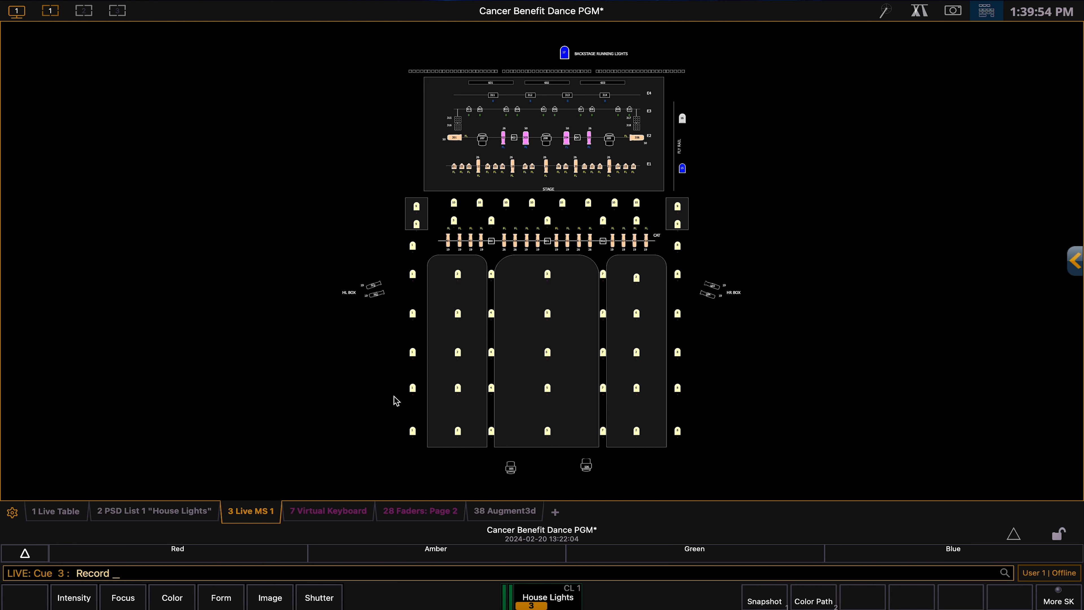
{"action": "key", "text": "q"}
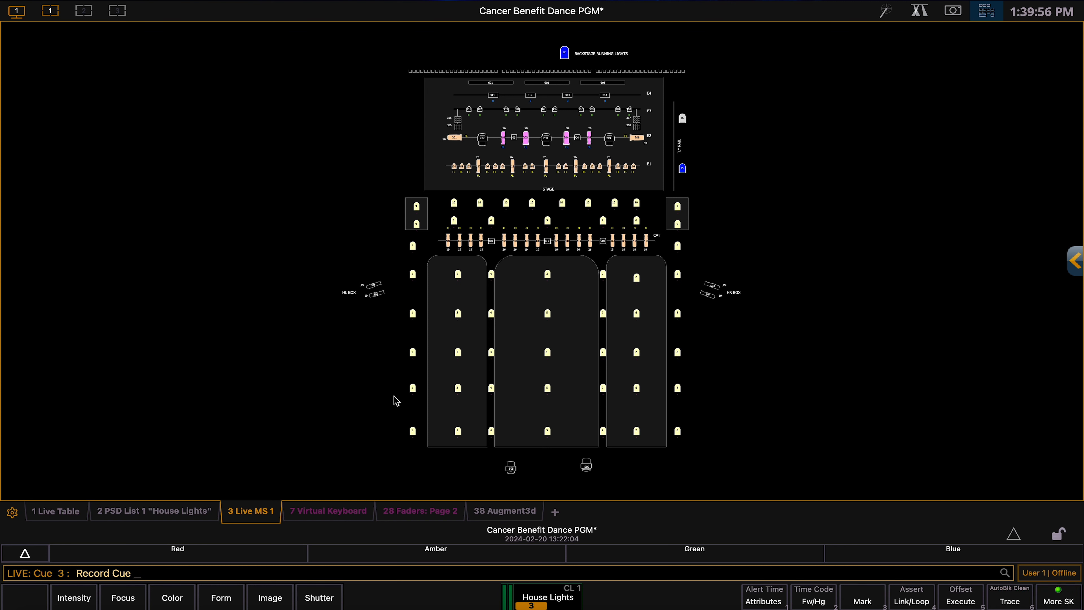
{"action": "type", "text": "4"}
{"action": "key", "text": "Return"}
- Bring the Stage submaster on fader page 2 down to 0% and return to the magic sheet
{"action": "key", "text": "Tab"}
{"action": "key", "text": "Return"}
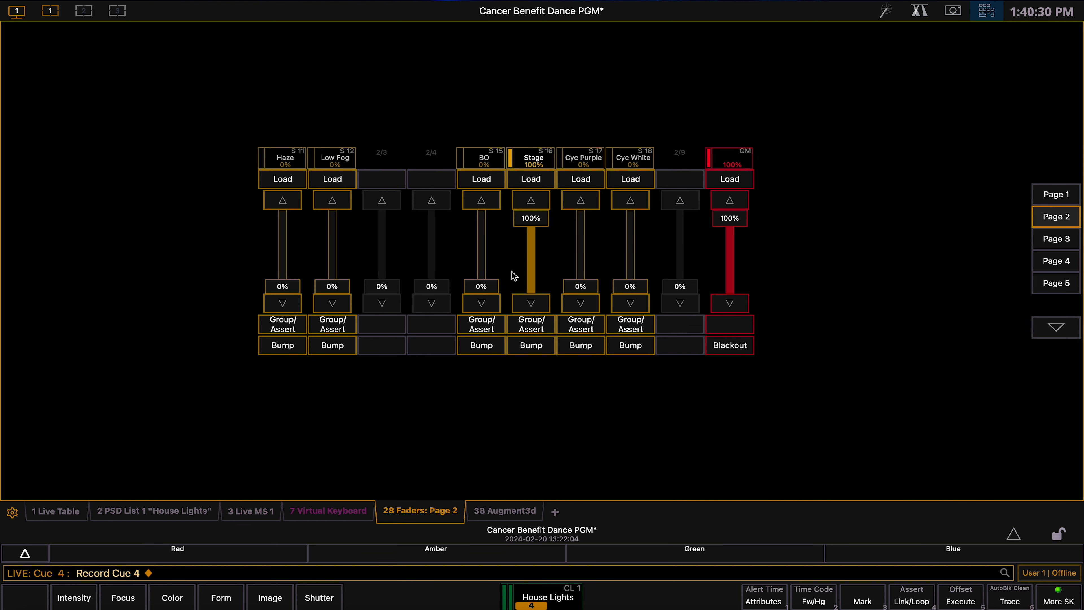
{"action": "left_click_drag", "start_coordinate": [532, 219], "coordinate": [517, 326]}
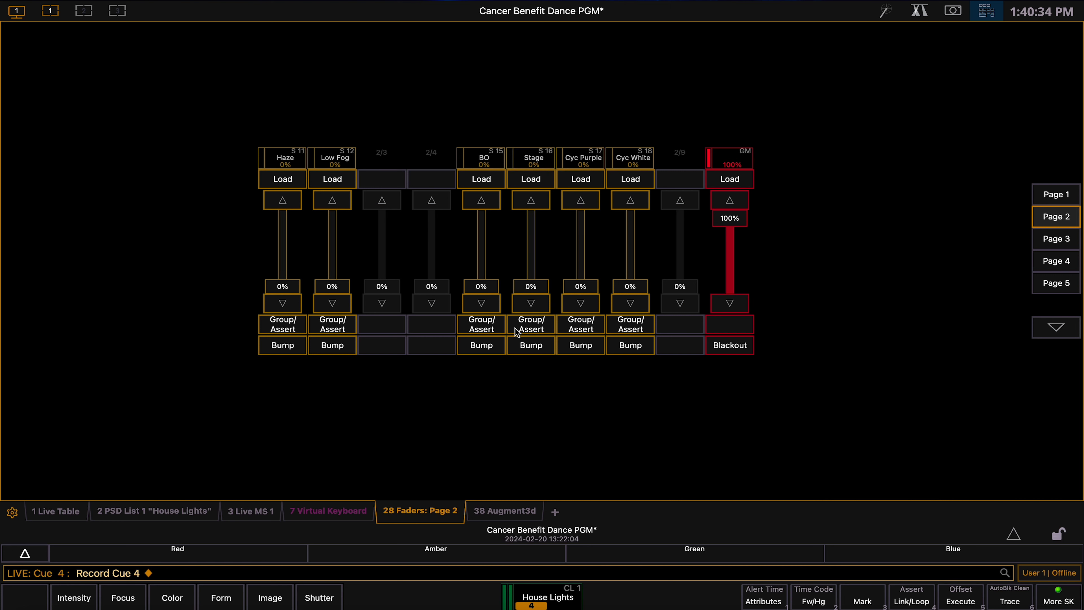
{"action": "key", "text": "3"}
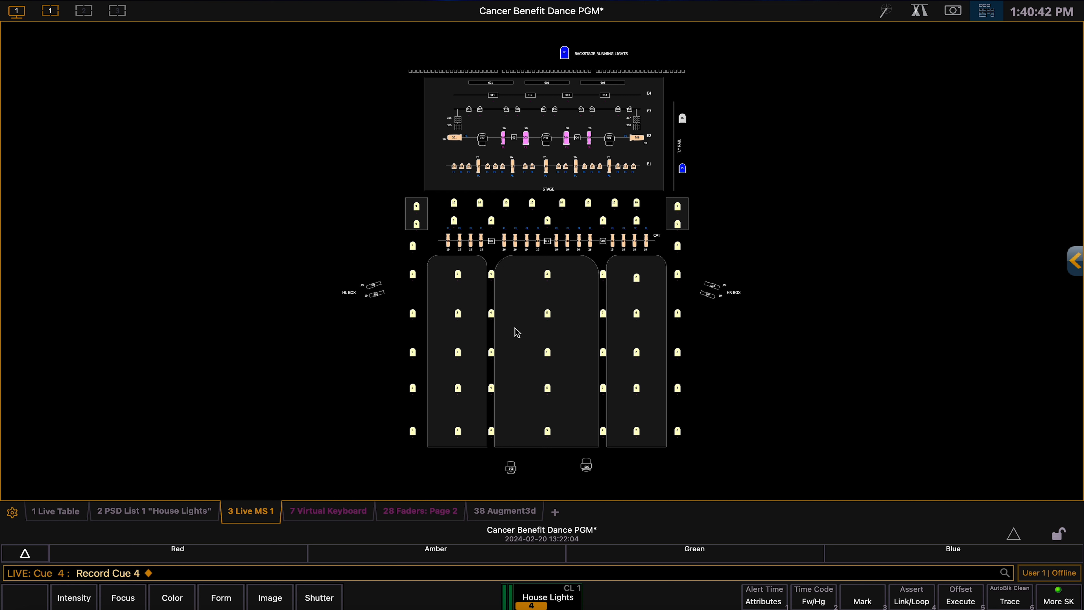
- Go to cue 3 in Live
{"action": "key", "text": "ctrl+g"}
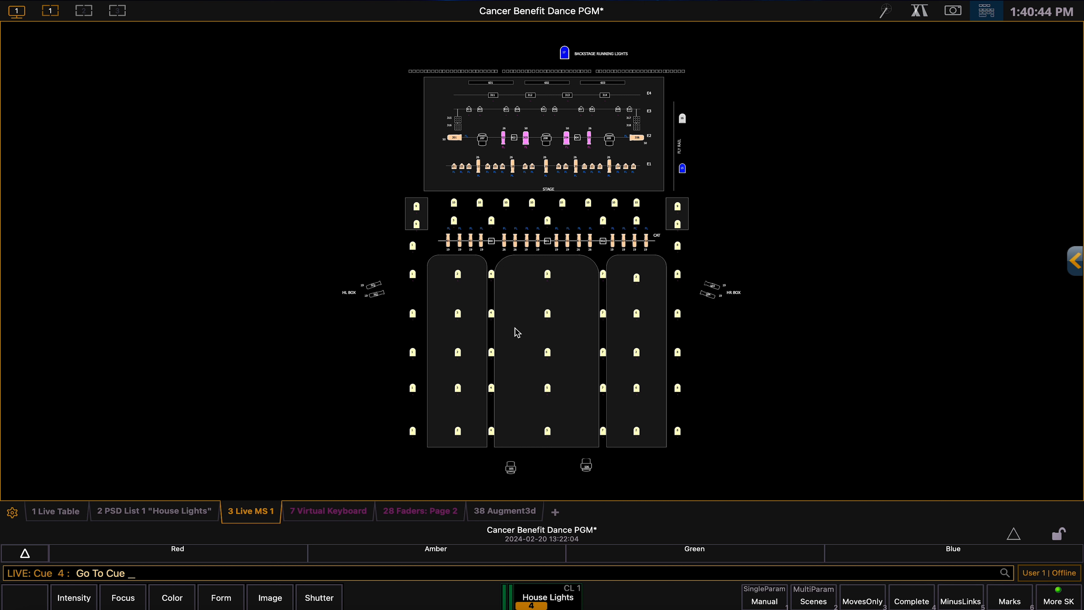
{"action": "type", "text": "3"}
{"action": "key", "text": "Return"}
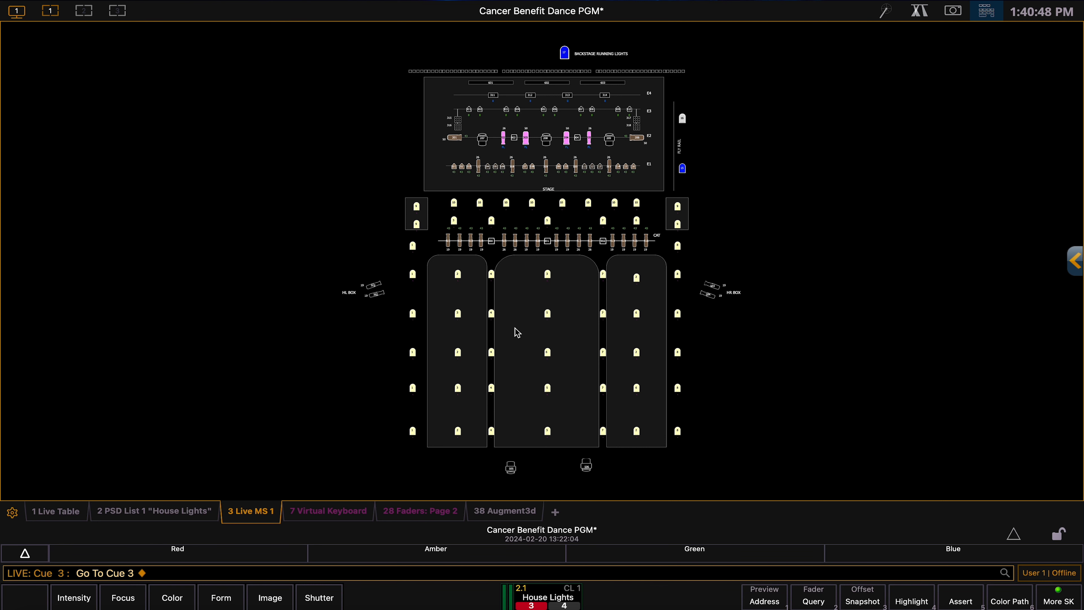
- Change the colour of channels 202 thru 205 in cue 3 to a pale bluish white of about red 74, green 78, blue 100
{"action": "left_click", "coordinate": [504, 141]}
{"action": "left_click", "coordinate": [526, 139]}
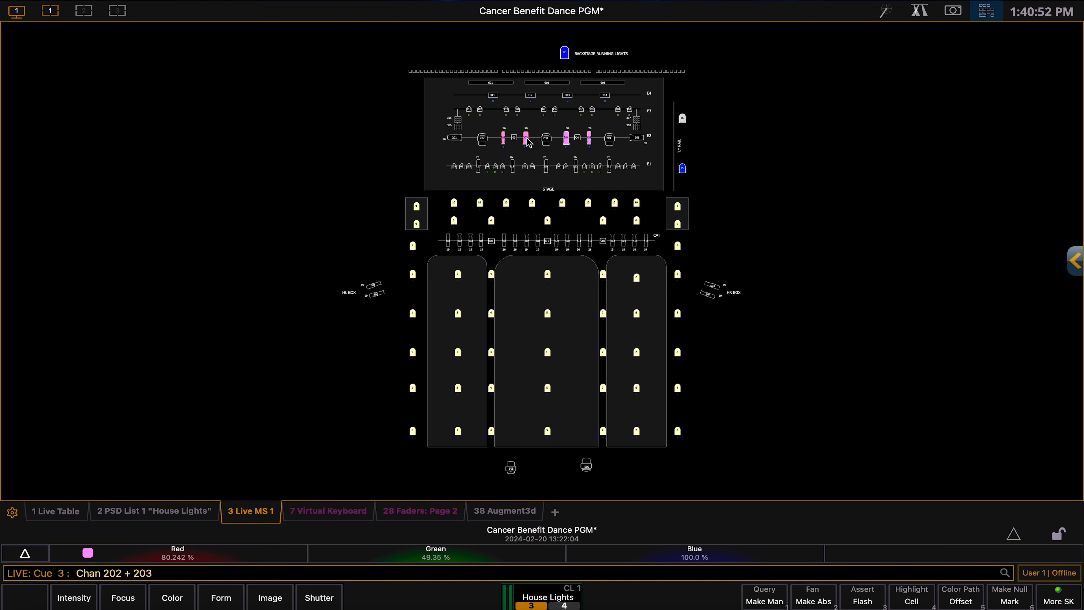
{"action": "left_click", "coordinate": [567, 141]}
{"action": "left_click", "coordinate": [590, 140]}
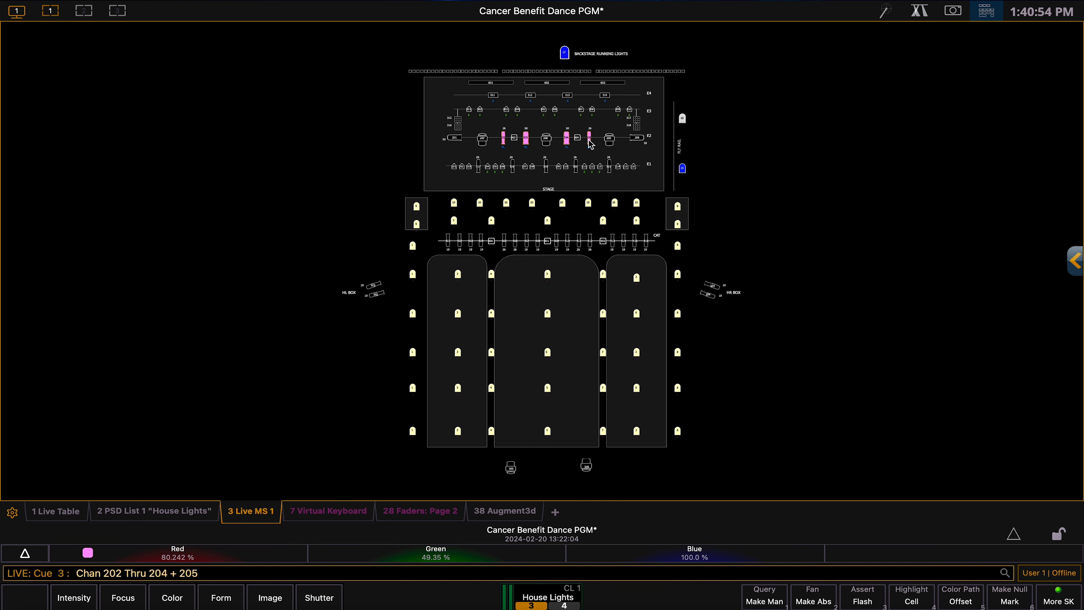
{"action": "left_click", "coordinate": [919, 11]}
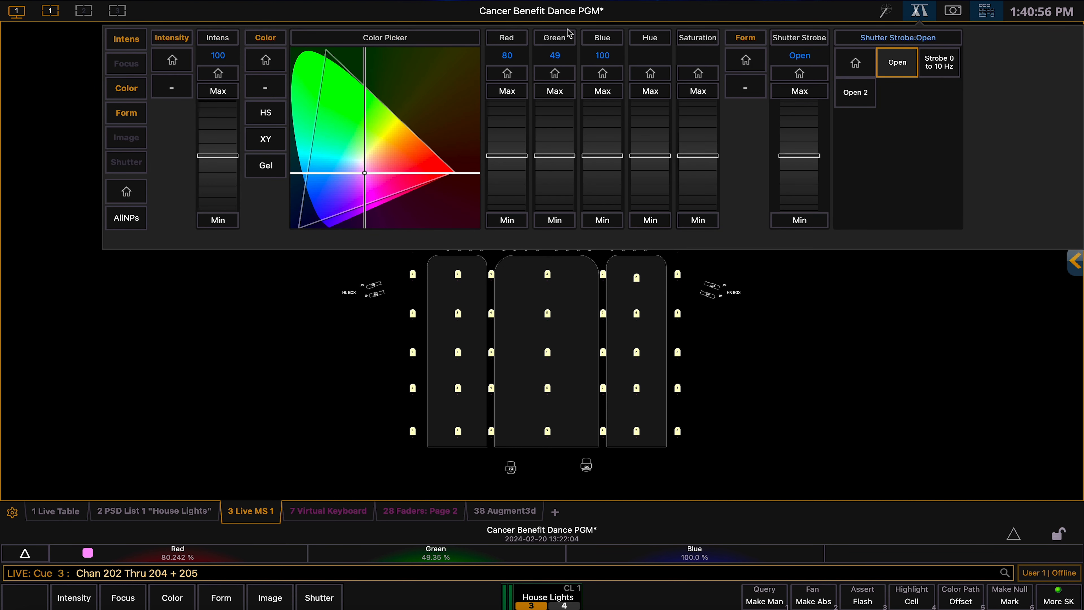
{"action": "left_click", "coordinate": [355, 167]}
{"action": "left_click", "coordinate": [355, 161]}
{"action": "left_click", "coordinate": [356, 161]}
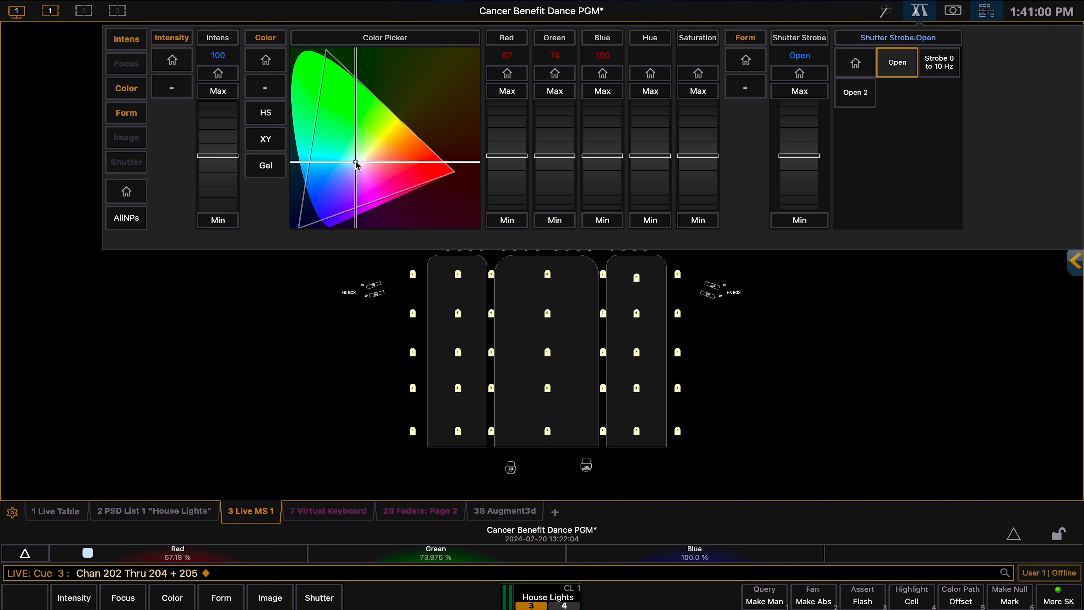
{"action": "left_click", "coordinate": [914, 12]}
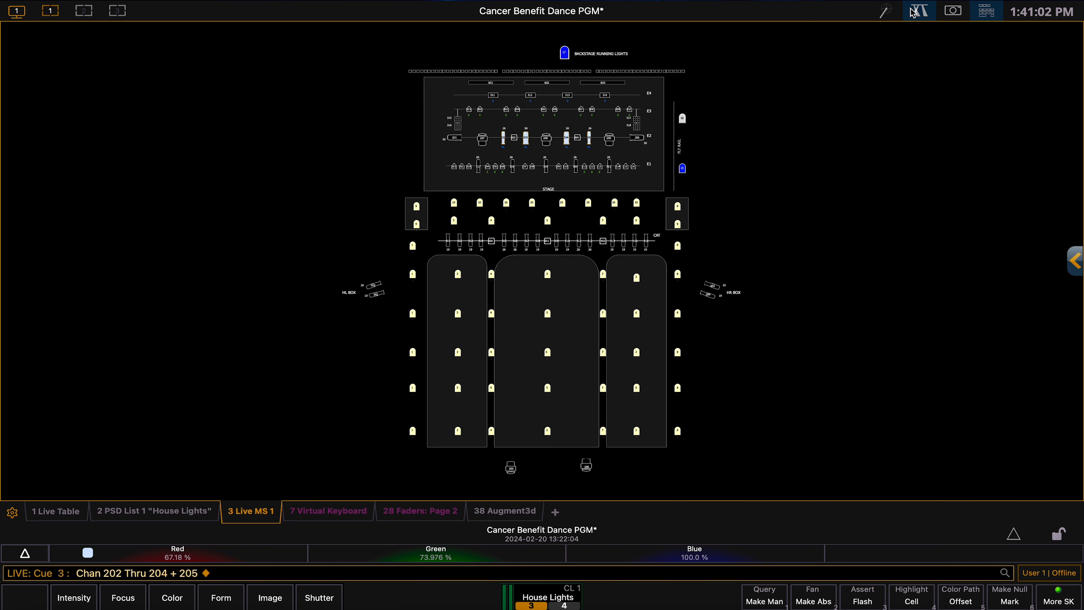
{"action": "left_click", "coordinate": [914, 13]}
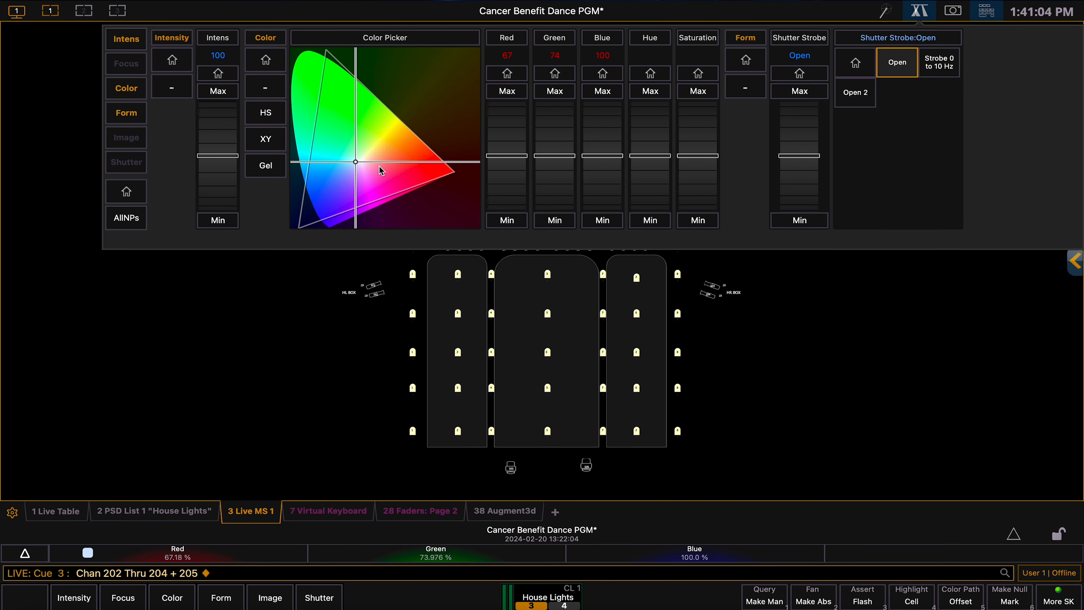
{"action": "left_click", "coordinate": [359, 159]}
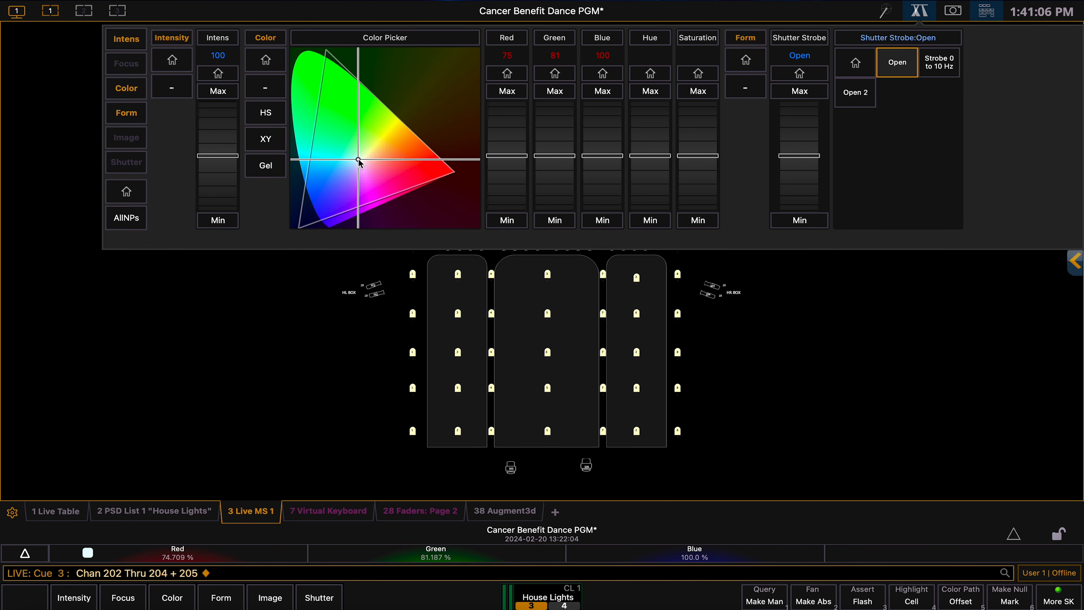
{"action": "left_click", "coordinate": [358, 161]}
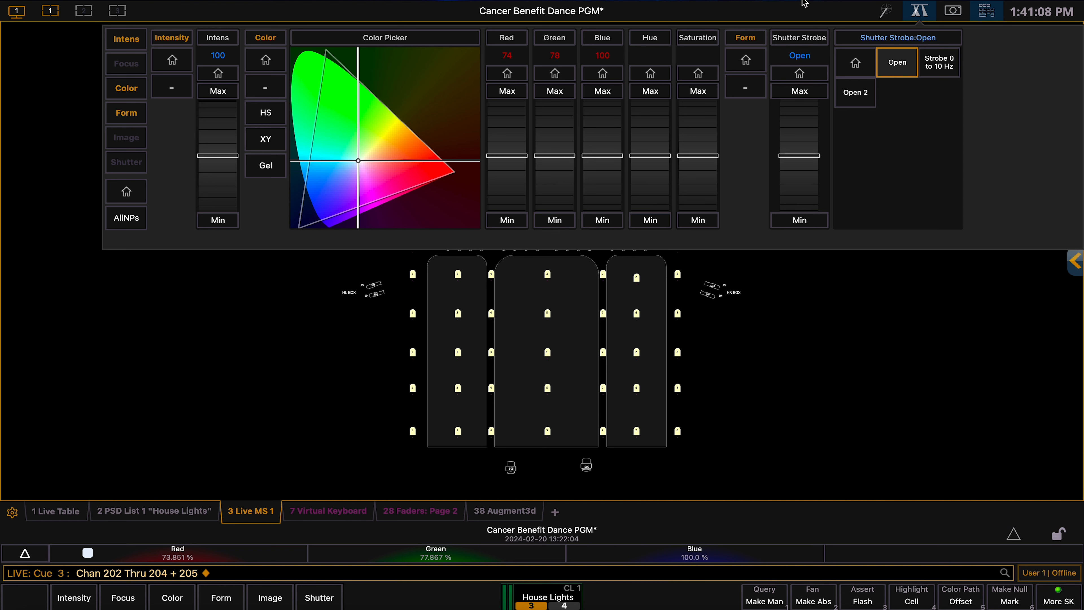
- Record the look with channels 202 thru 205 in pale bluish white as cue 5
{"action": "left_click", "coordinate": [922, 11]}
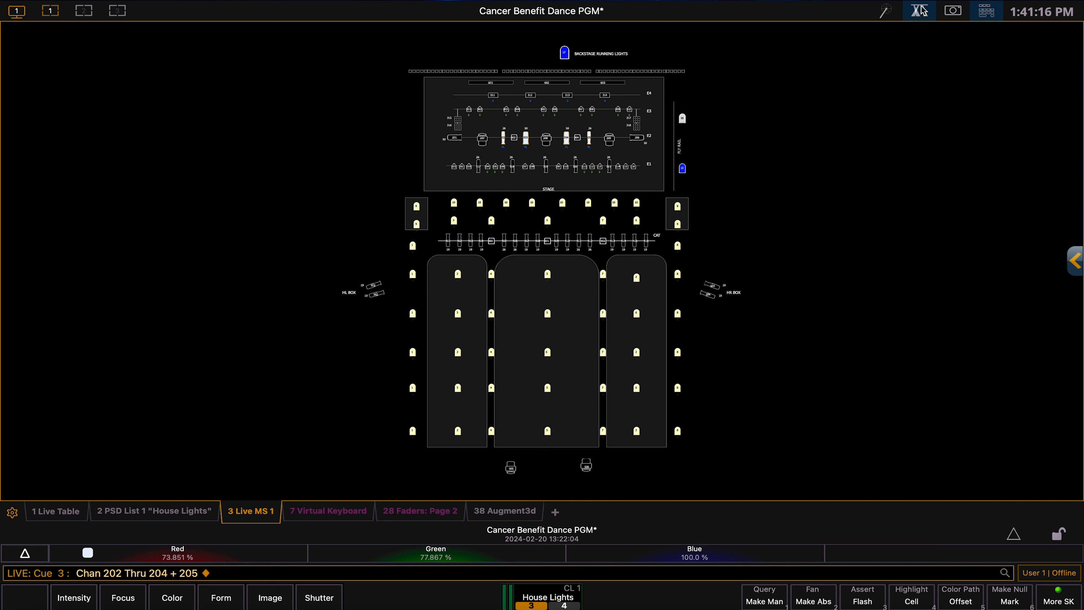
{"action": "type", "text": "rd"}
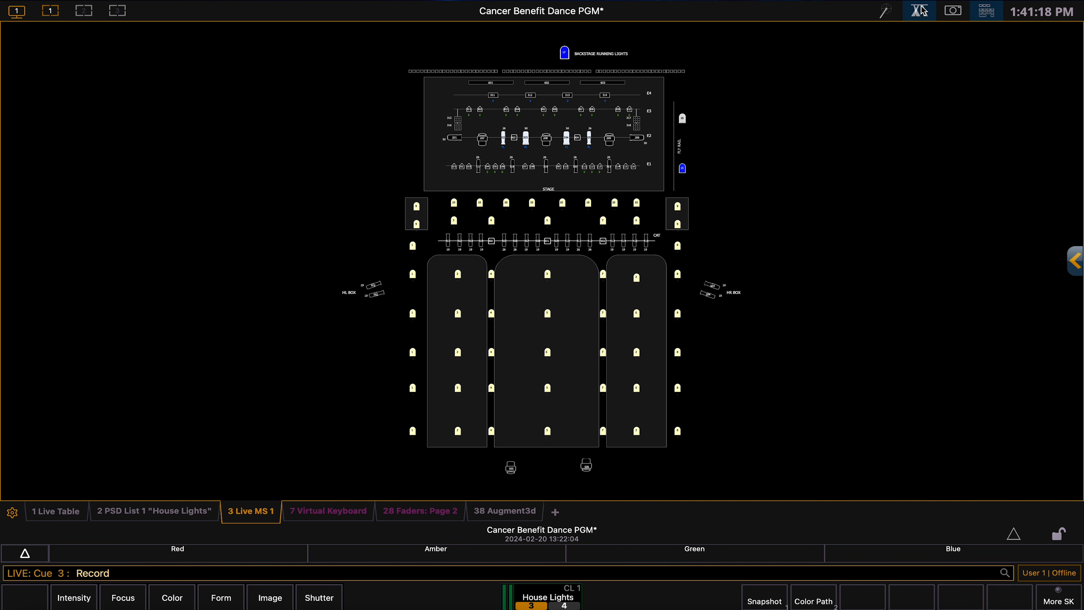
{"action": "type", "text": "5"}
{"action": "key", "text": "Return"}
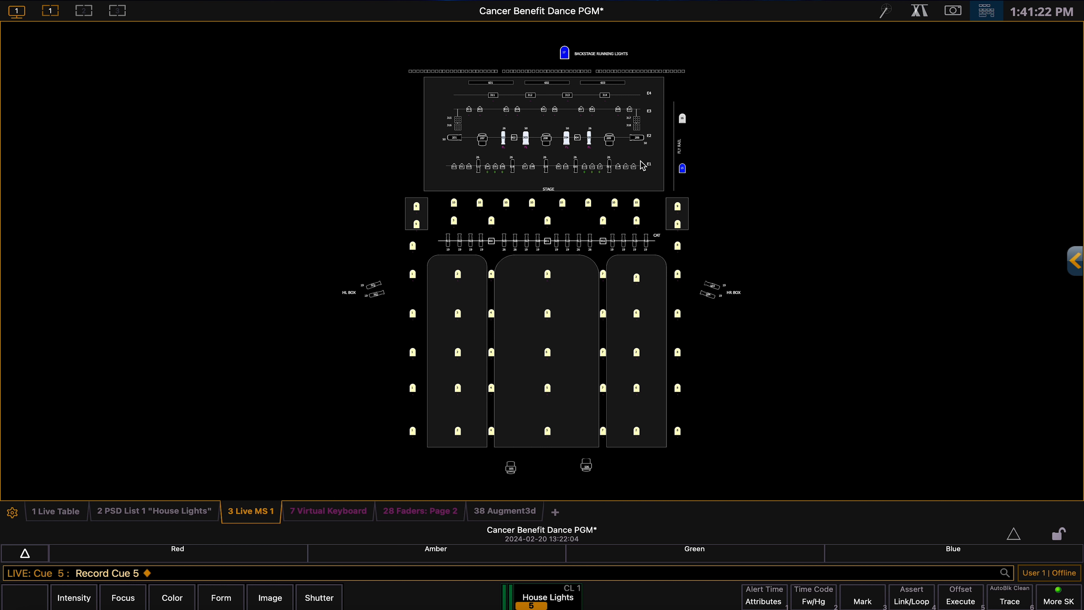
- Raise the Stage submaster on fader page 2 to 100% and return to the magic sheet
{"action": "key", "text": "Tab"}
{"action": "key", "text": "8"}
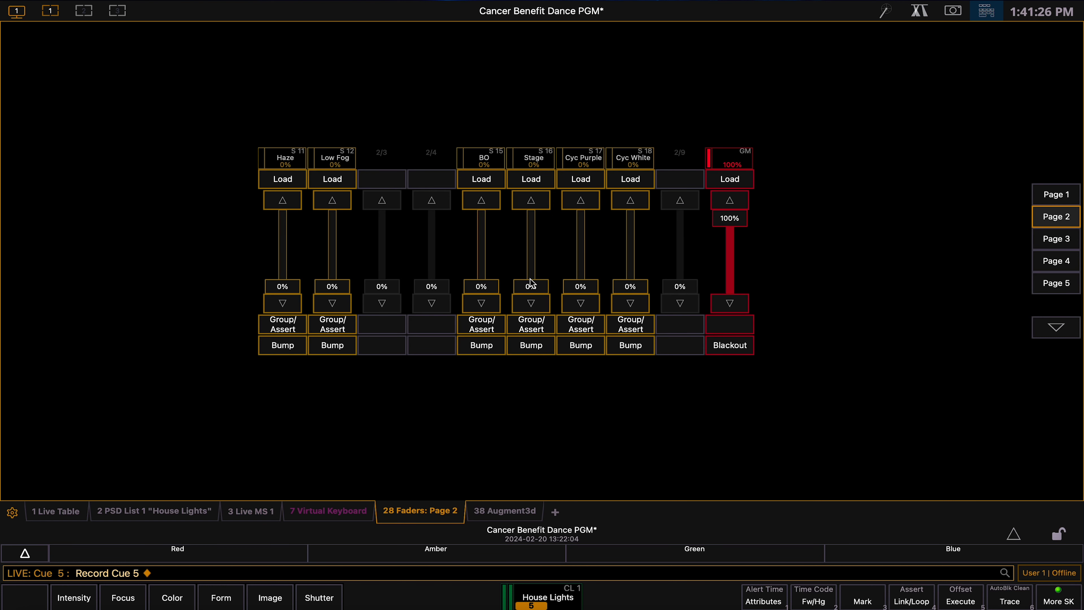
{"action": "left_click_drag", "start_coordinate": [530, 284], "coordinate": [531, 188]}
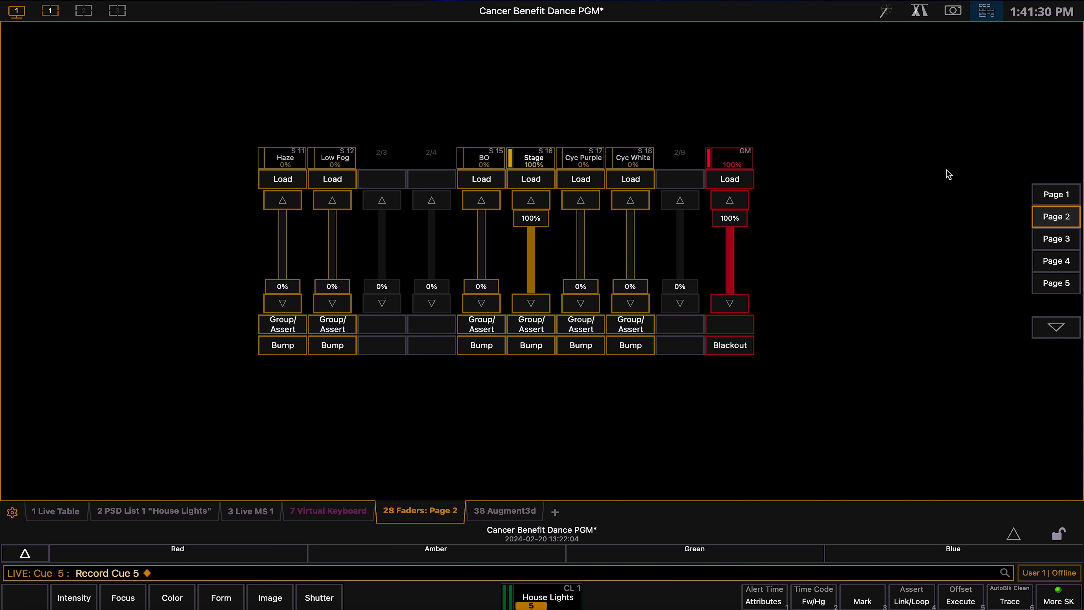
{"action": "key", "text": "3"}
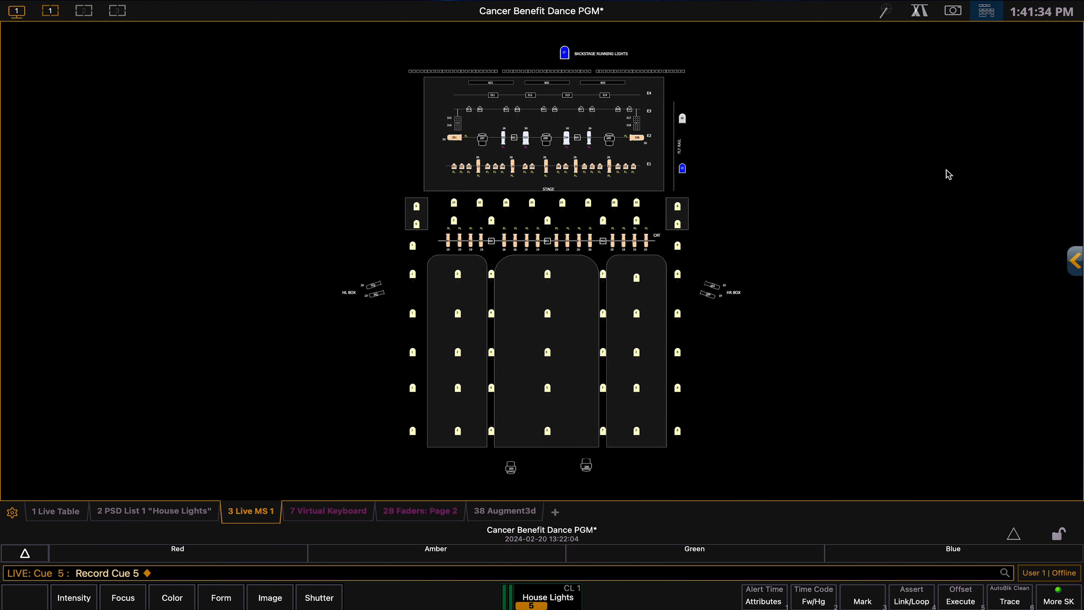
- Record the pale bluish white look with the stage lights up as cue 6
{"action": "key", "text": "r"}
{"action": "key", "text": "q"}
{"action": "key", "text": "6"}
{"action": "key", "text": "Return"}
- Go to cue 3 in Live as the base for the next look
{"action": "key", "text": "ctrl+e"}
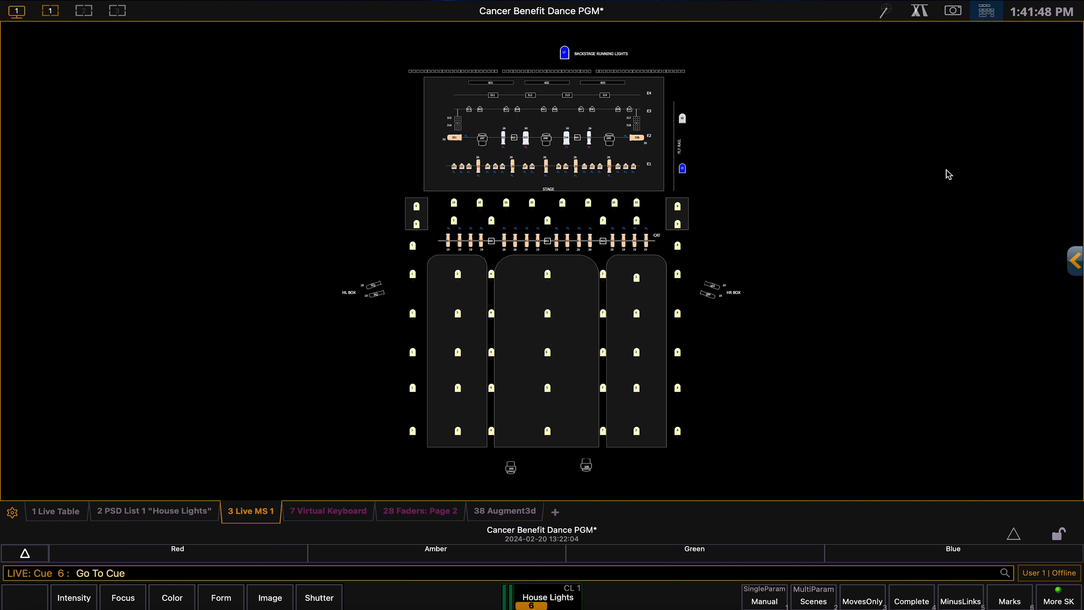
{"action": "type", "text": "3"}
{"action": "key", "text": "Return"}
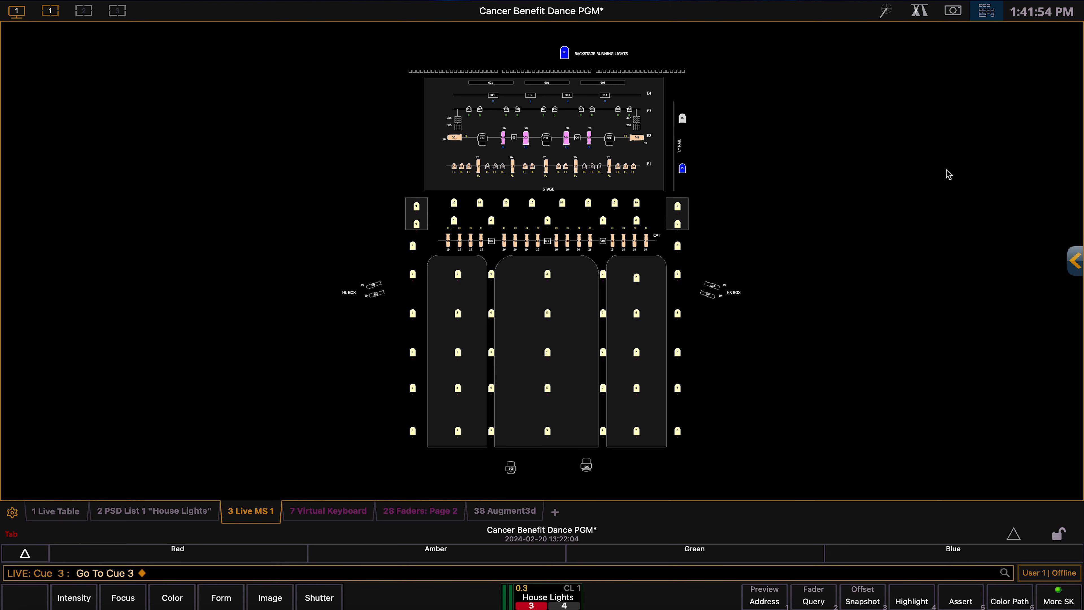
- Lower the Stage submaster on fader page 2 to 0% and go back to the magic sheet
{"action": "key", "text": "Tab"}
{"action": "key", "text": "2"}
{"action": "key", "text": "8"}
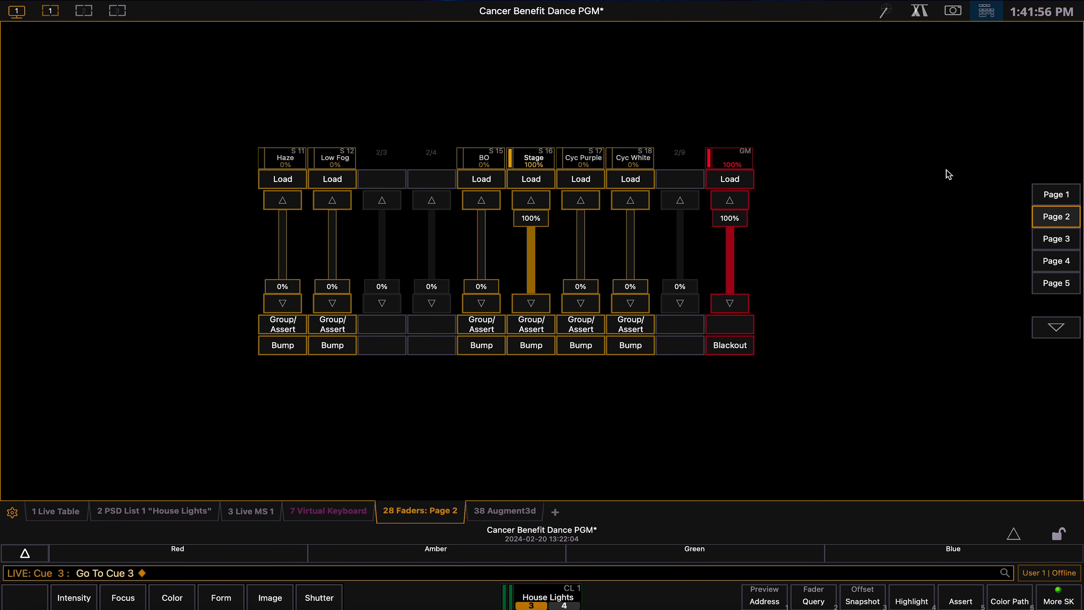
{"action": "left_click_drag", "start_coordinate": [533, 218], "coordinate": [524, 309]}
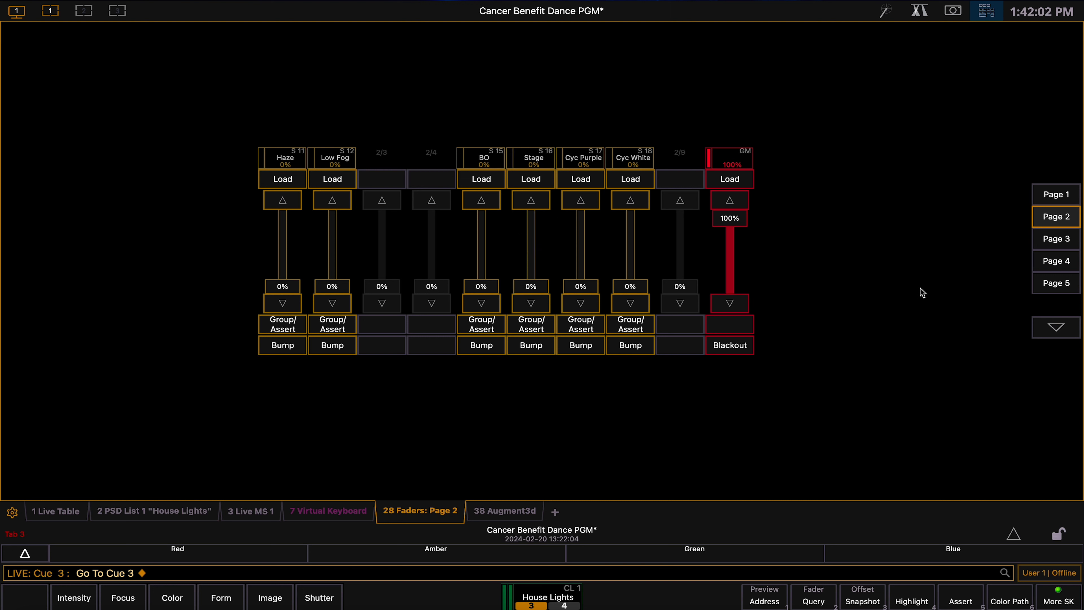
{"action": "key", "text": "Tab"}
{"action": "key", "text": "3"}
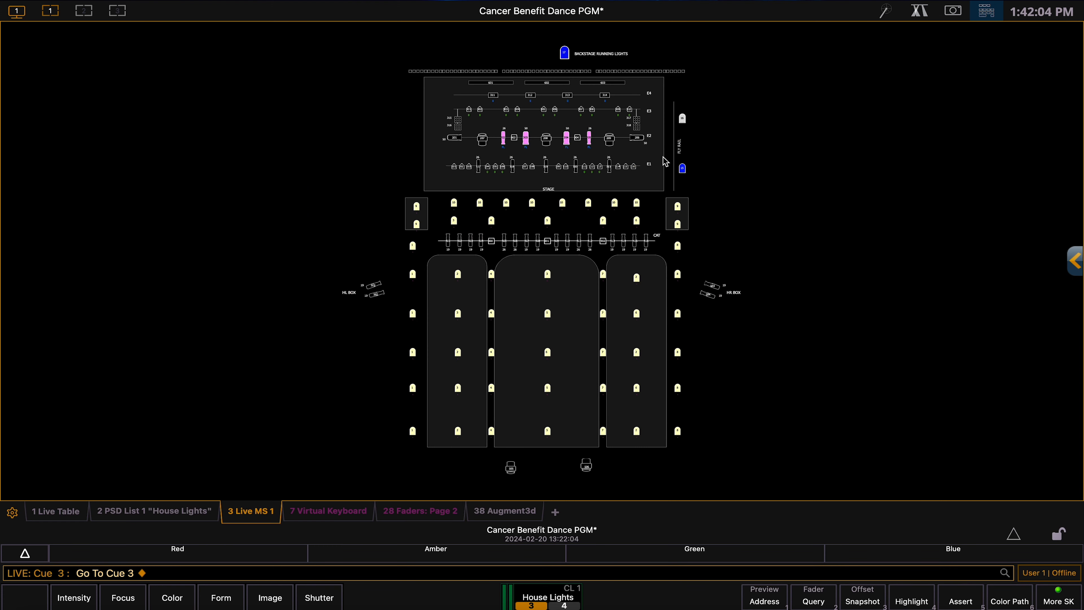
- Change the colour of channels 202 thru 205 to pure red, with red 100, green 0 and blue 0
{"action": "left_click", "coordinate": [504, 143]}
{"action": "left_click", "coordinate": [526, 143]}
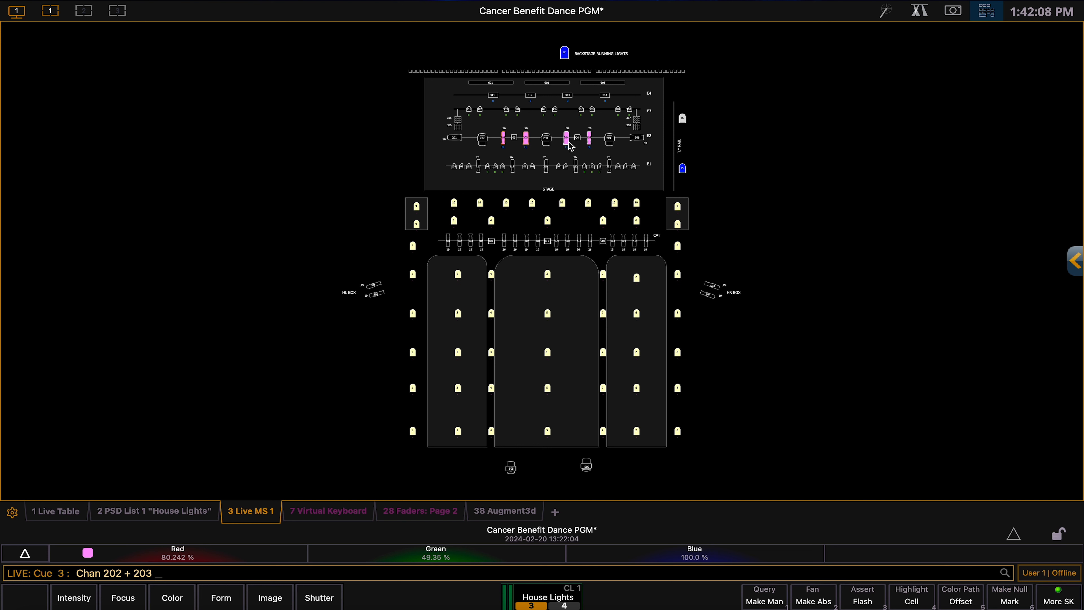
{"action": "left_click", "coordinate": [567, 143]}
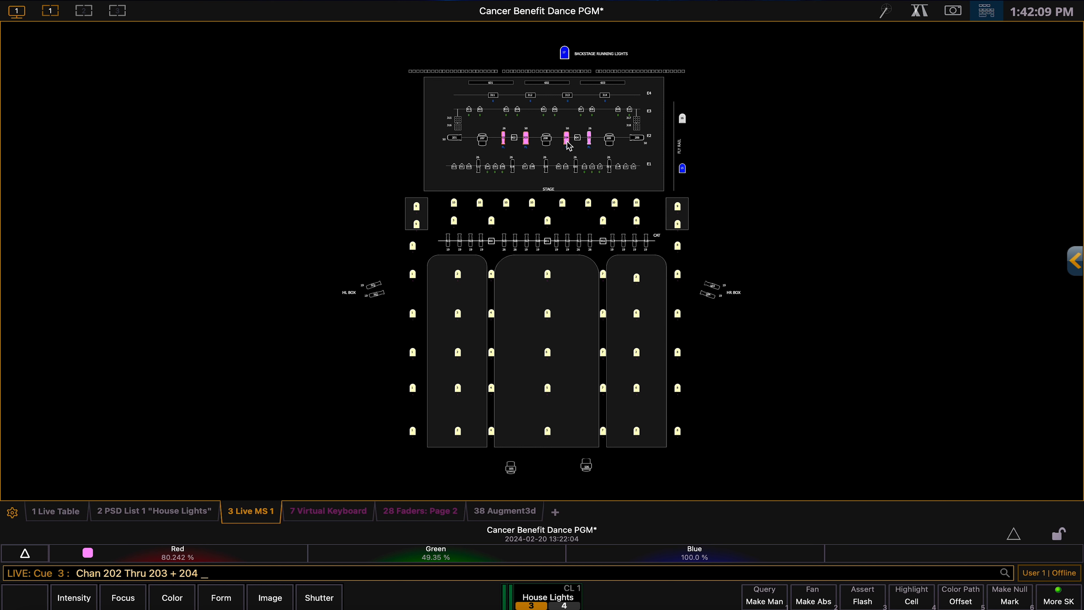
{"action": "left_click", "coordinate": [590, 142]}
{"action": "left_click", "coordinate": [919, 13]}
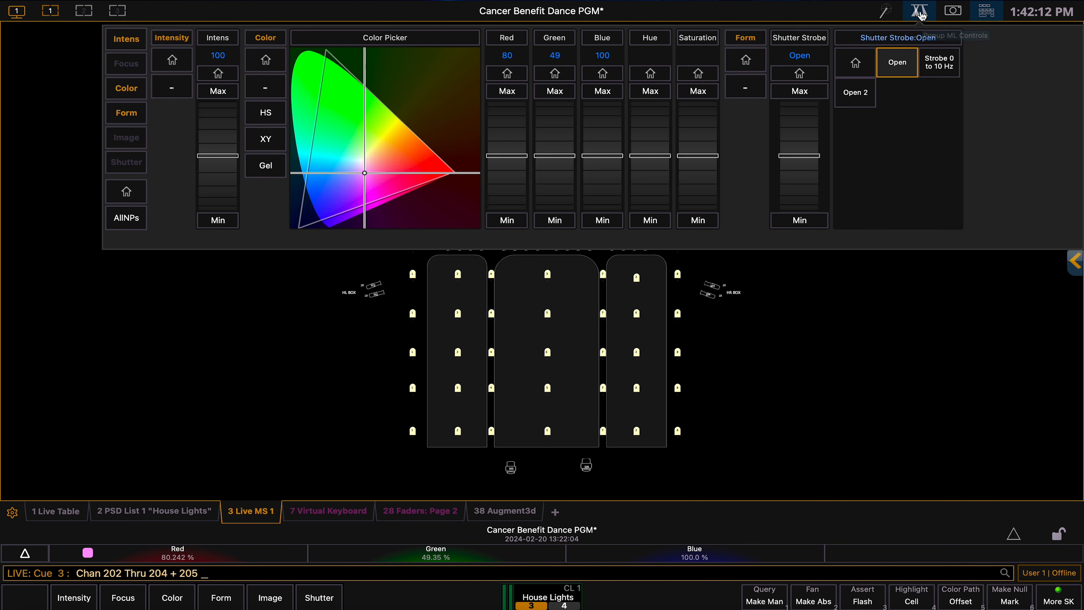
{"action": "left_click", "coordinate": [447, 170]}
{"action": "left_click", "coordinate": [555, 221]}
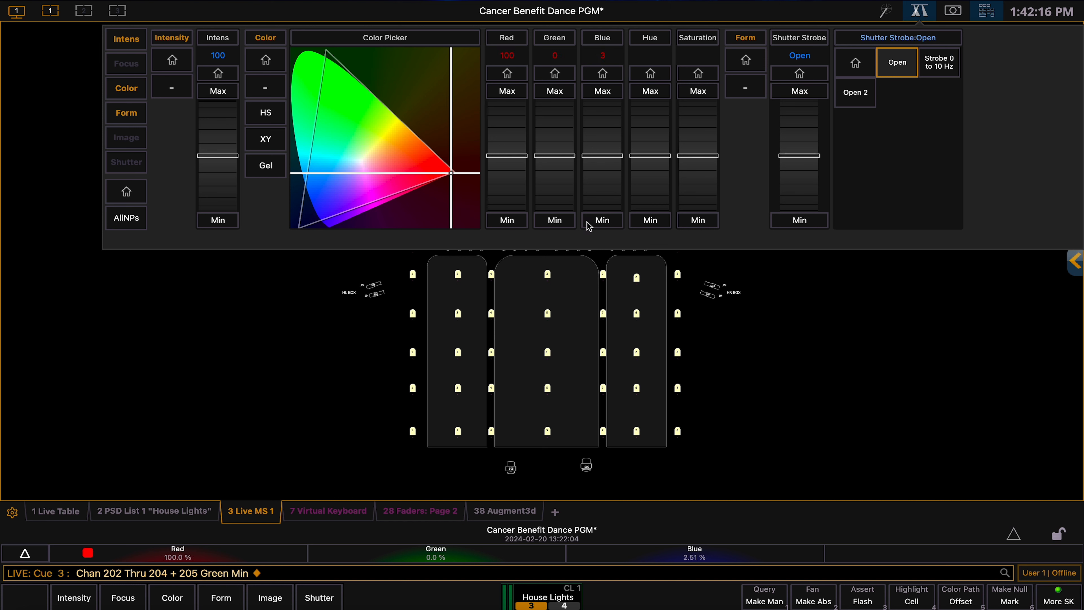
{"action": "left_click", "coordinate": [601, 223]}
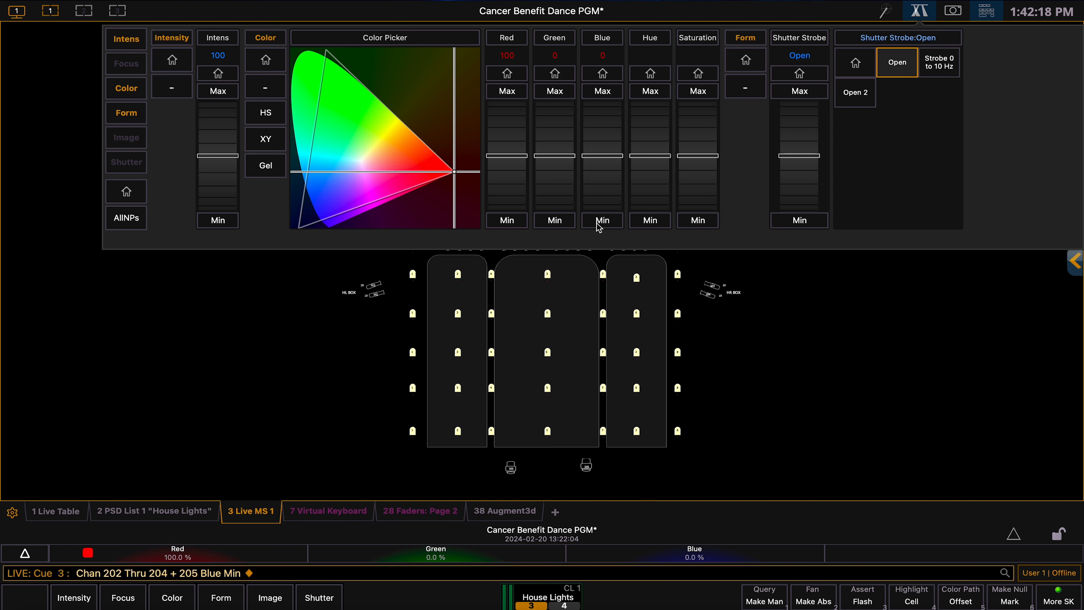
{"action": "left_click", "coordinate": [917, 13]}
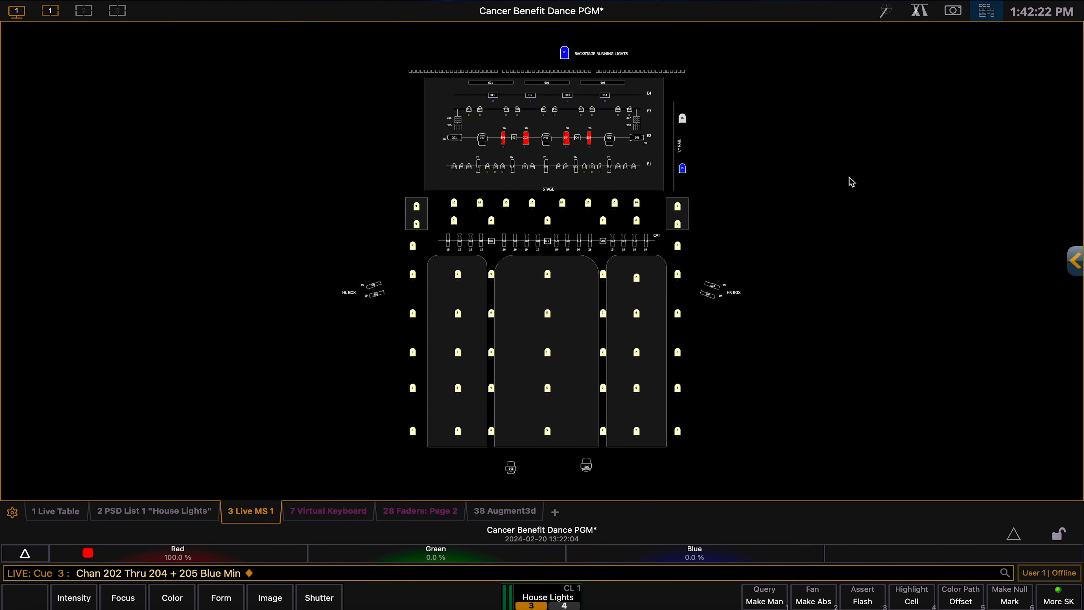
- Record the look with channels 202 thru 205 in red as cue 7
{"action": "key", "text": "r"}
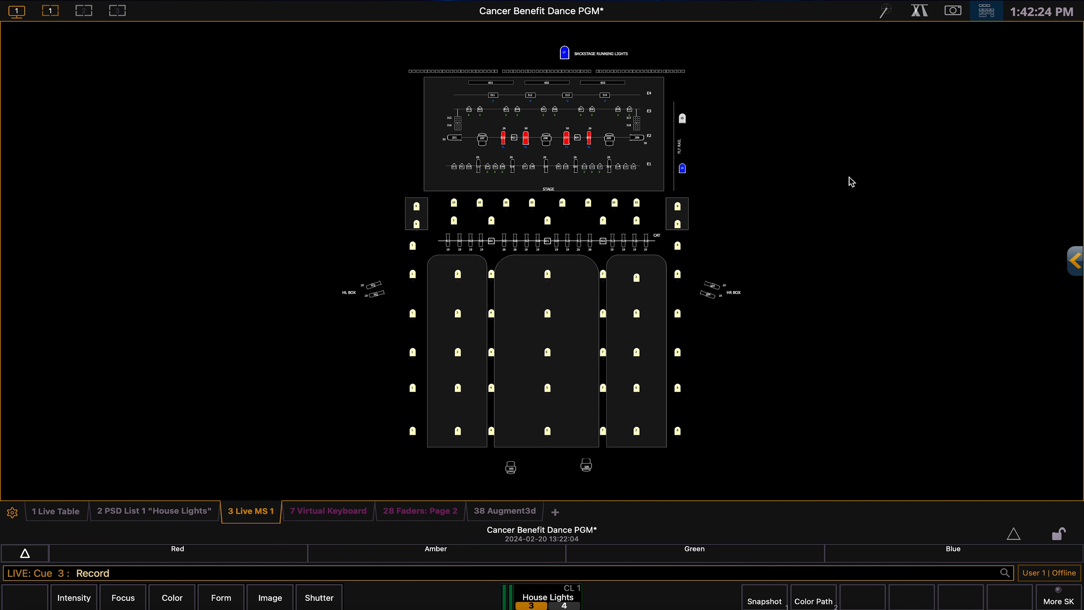
{"action": "key", "text": "q"}
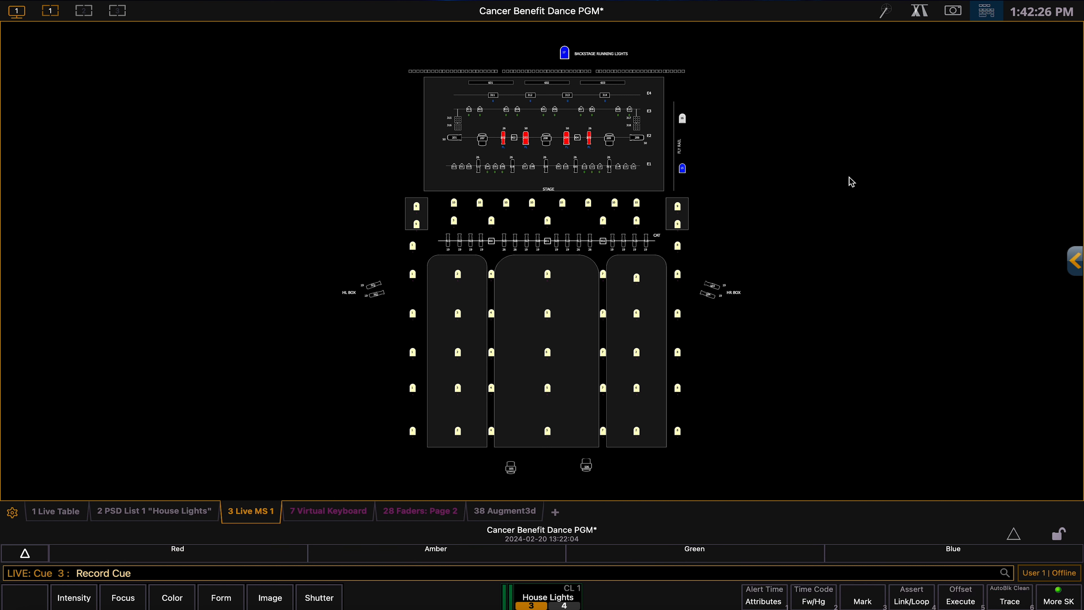
{"action": "type", "text": "7"}
{"action": "key", "text": "Return"}
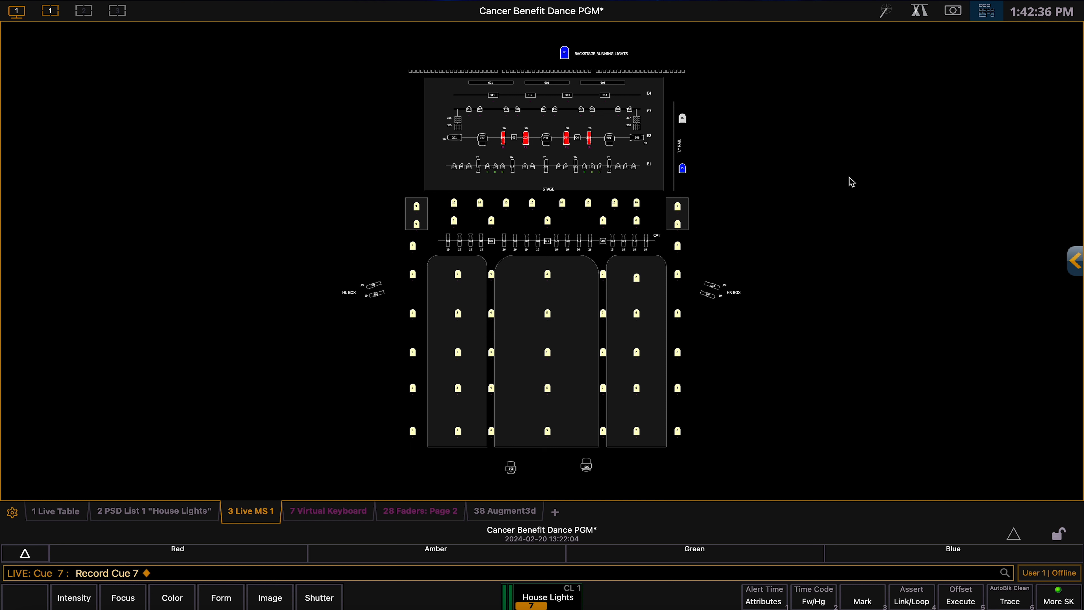
- Bring the Stage submaster up to 100% over the red look and check it on the magic sheet
{"action": "type", "text": "28"}
{"action": "key", "text": "Return"}
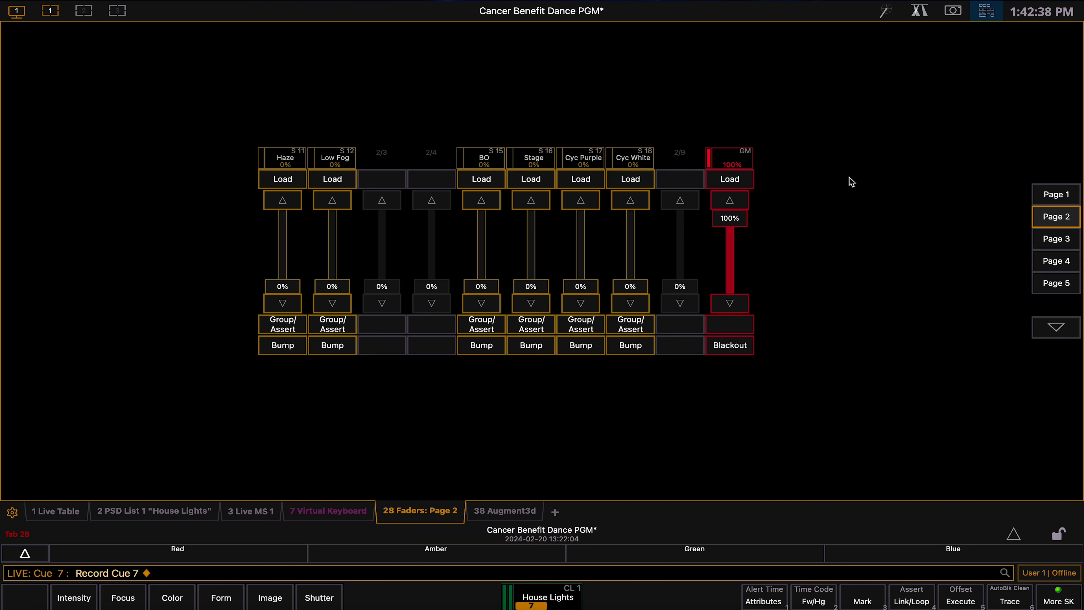
{"action": "left_click_drag", "start_coordinate": [531, 286], "coordinate": [548, 193]}
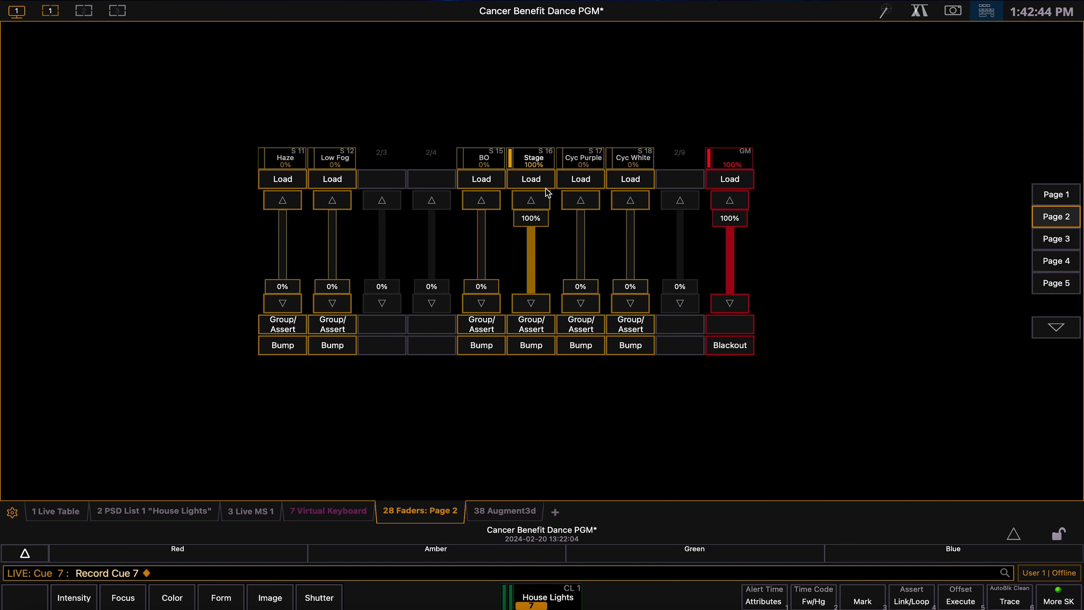
{"action": "key", "text": "Tab"}
{"action": "key", "text": "Return"}
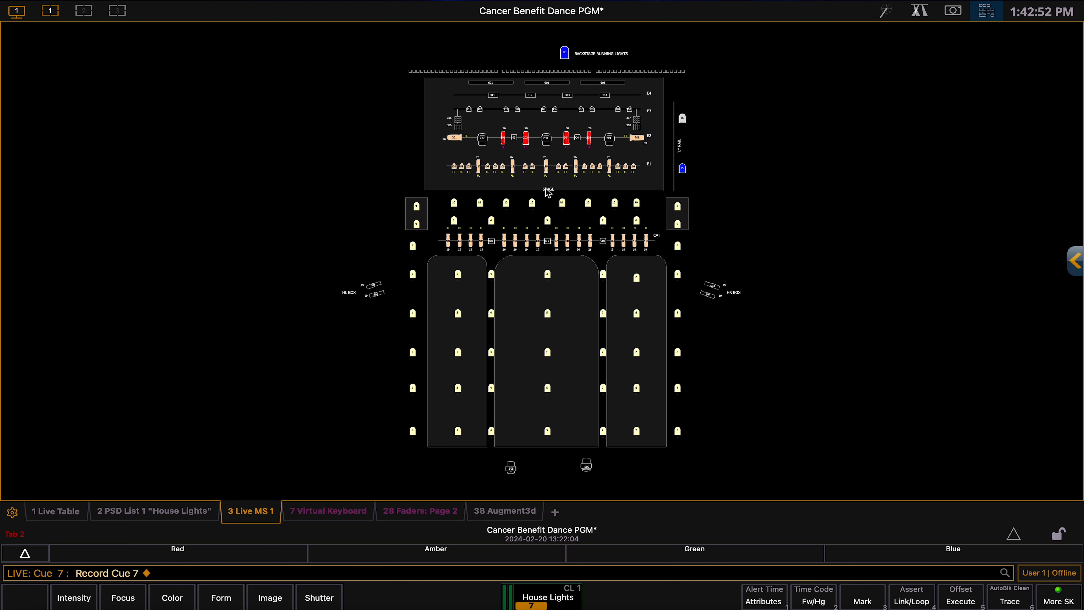
- Show the House Lights cue list and record the red look with the stage lights up as cue 8
{"action": "key", "text": "2"}
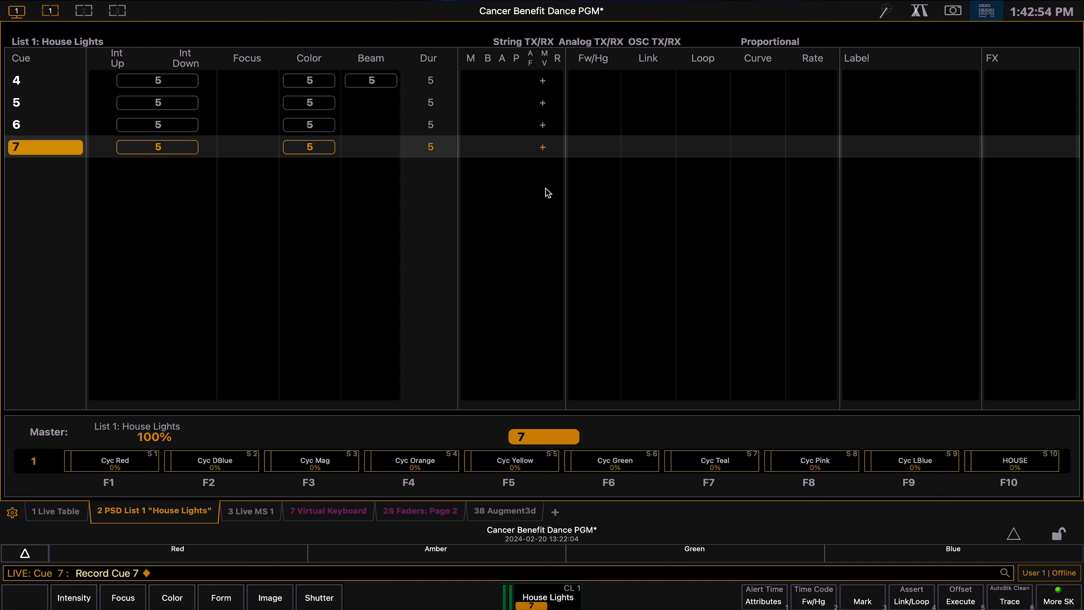
{"action": "key", "text": "r"}
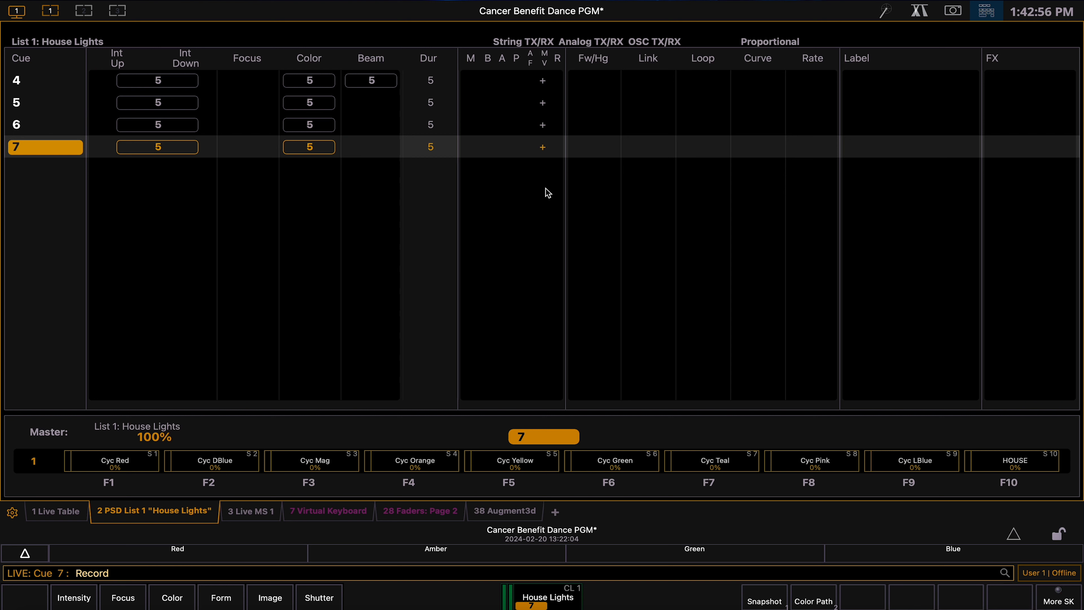
{"action": "key", "text": "q"}
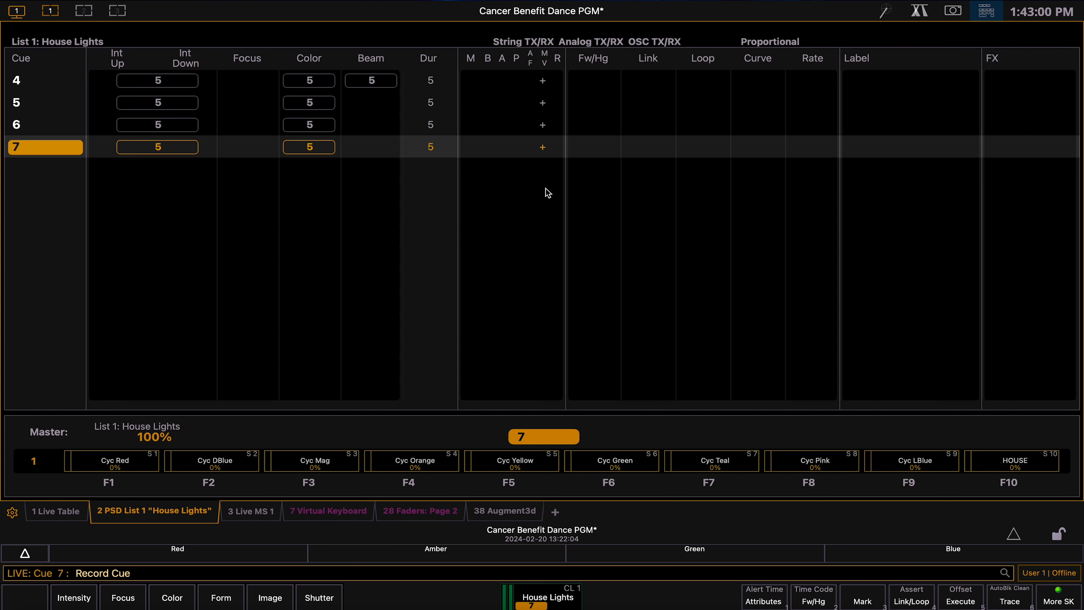
{"action": "type", "text": "8"}
{"action": "key", "text": "Return"}
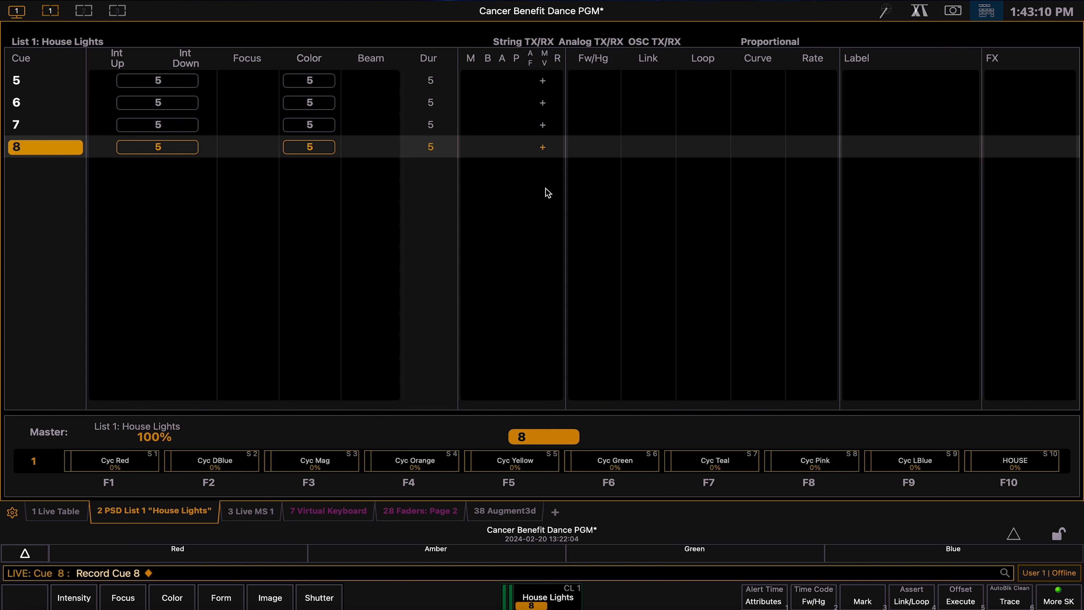
- Set the time of cues 3 thru 8 to 2 seconds
{"action": "scroll", "coordinate": [262, 249], "scroll_direction": "up", "scroll_amount": 4}
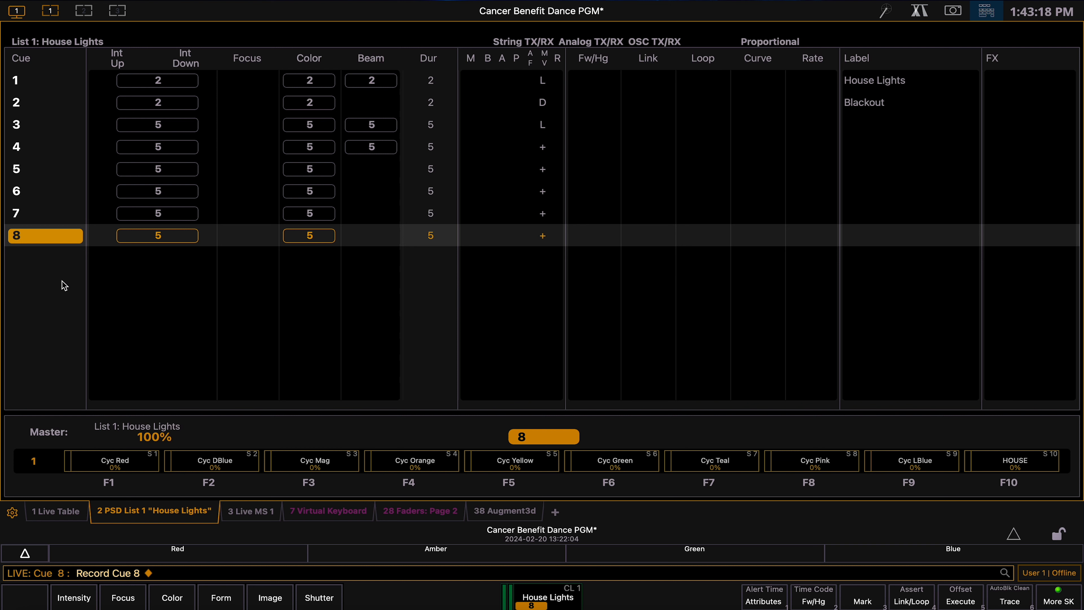
{"action": "type", "text": "q"}
{"action": "type", "text": "3"}
{"action": "type", "text": "t"}
{"action": "type", "text": "8"}
{"action": "type", "text": "t"}
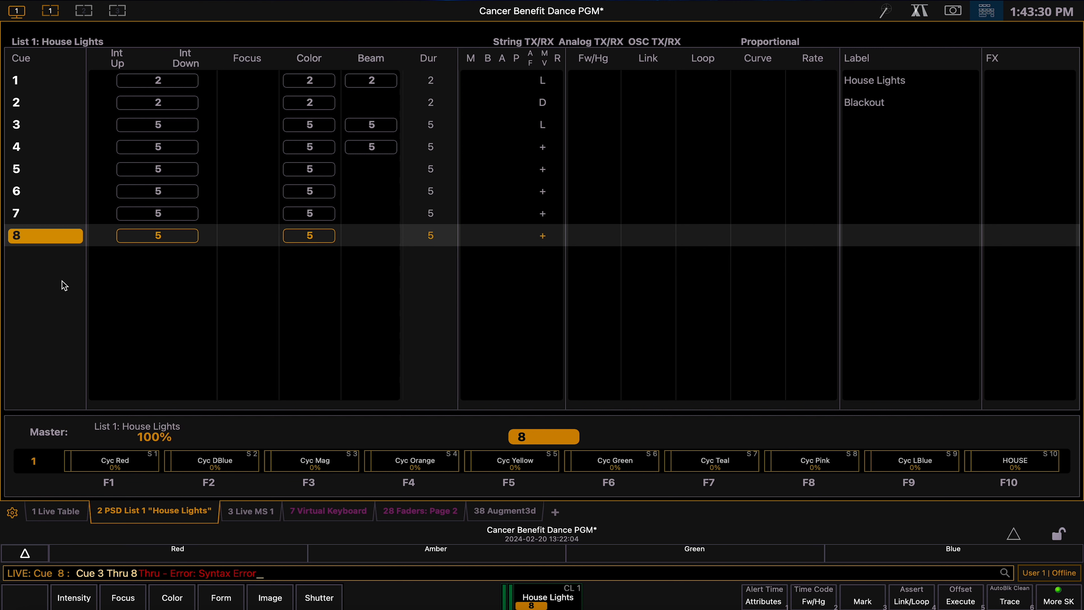
{"action": "key", "text": "BackSpace"}
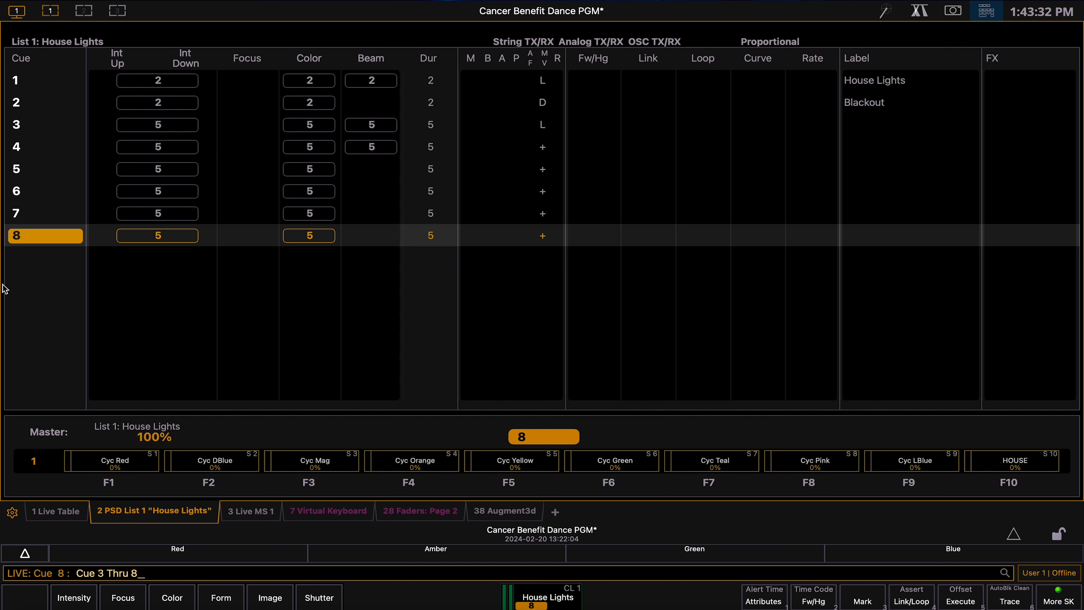
{"action": "left_click", "coordinate": [989, 12]}
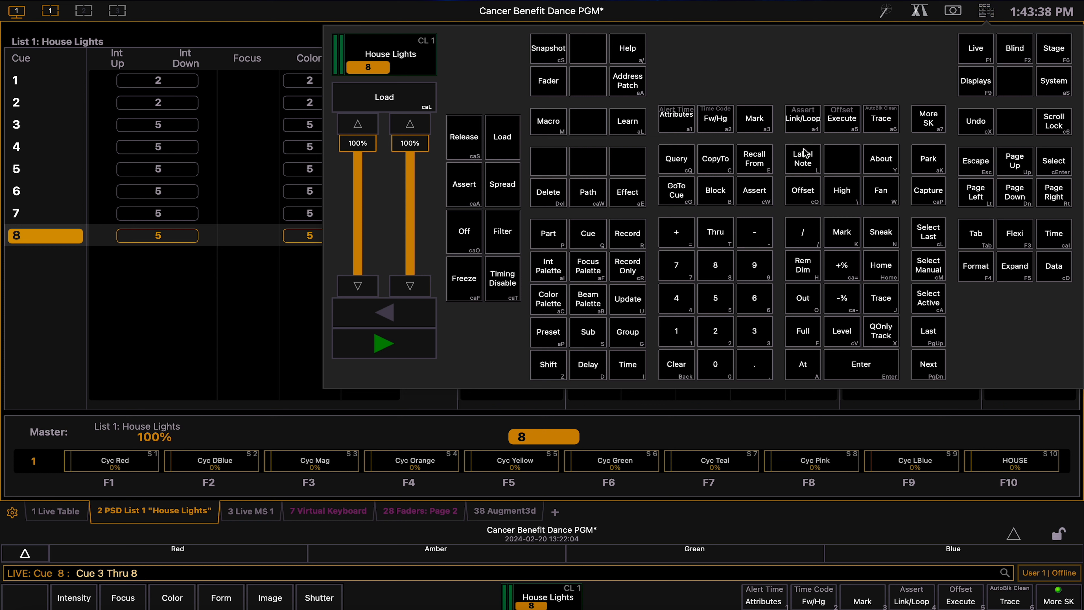
{"action": "left_click", "coordinate": [627, 365]}
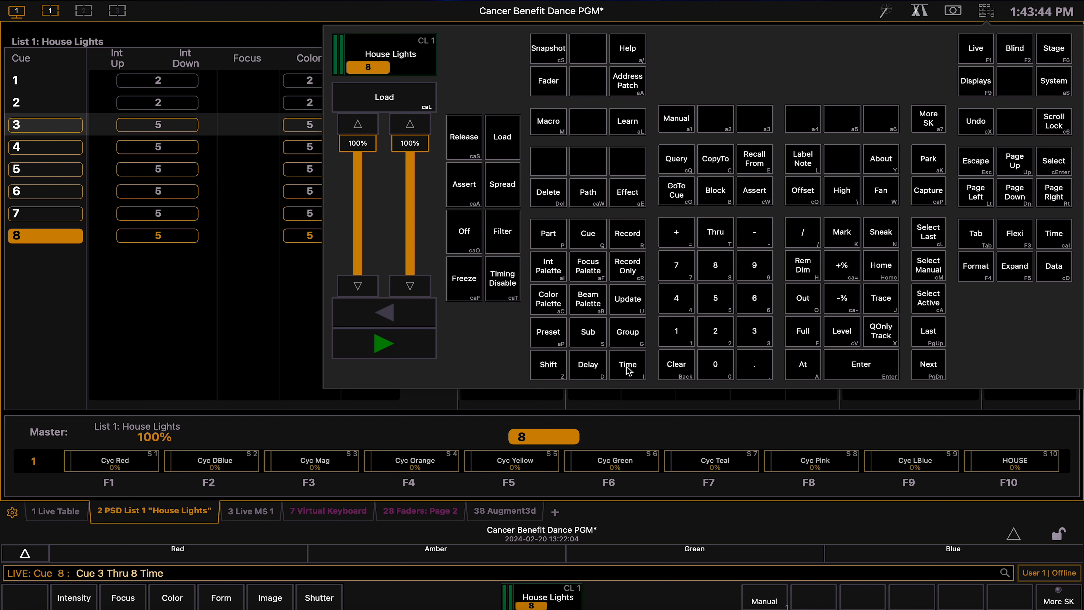
{"action": "type", "text": "2"}
{"action": "key", "text": "Return"}
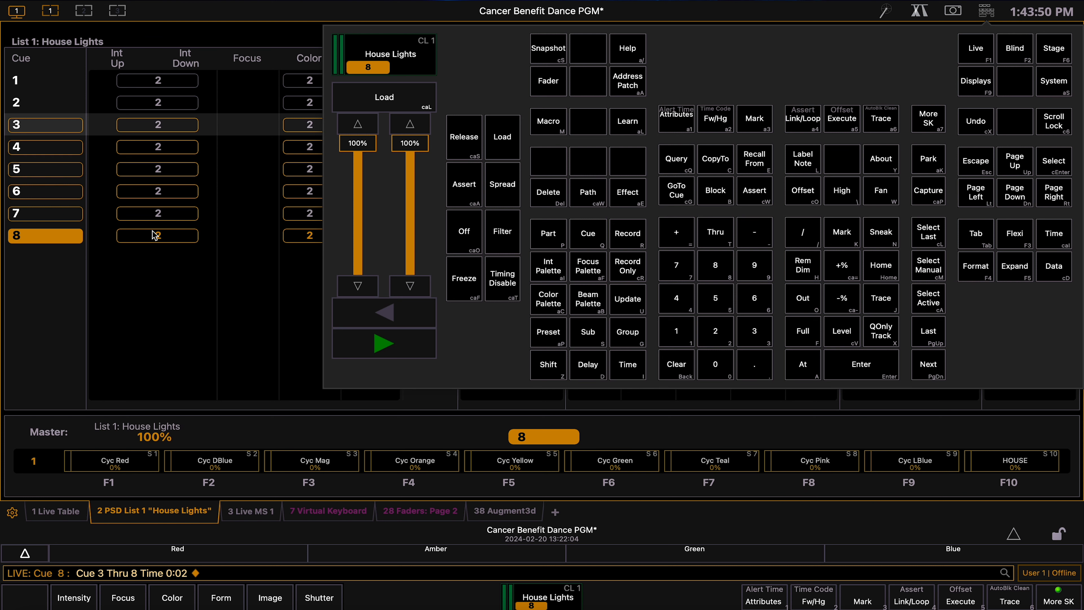
- Close the on-screen keypad and save the show file, confirming the save
{"action": "left_click", "coordinate": [139, 316]}
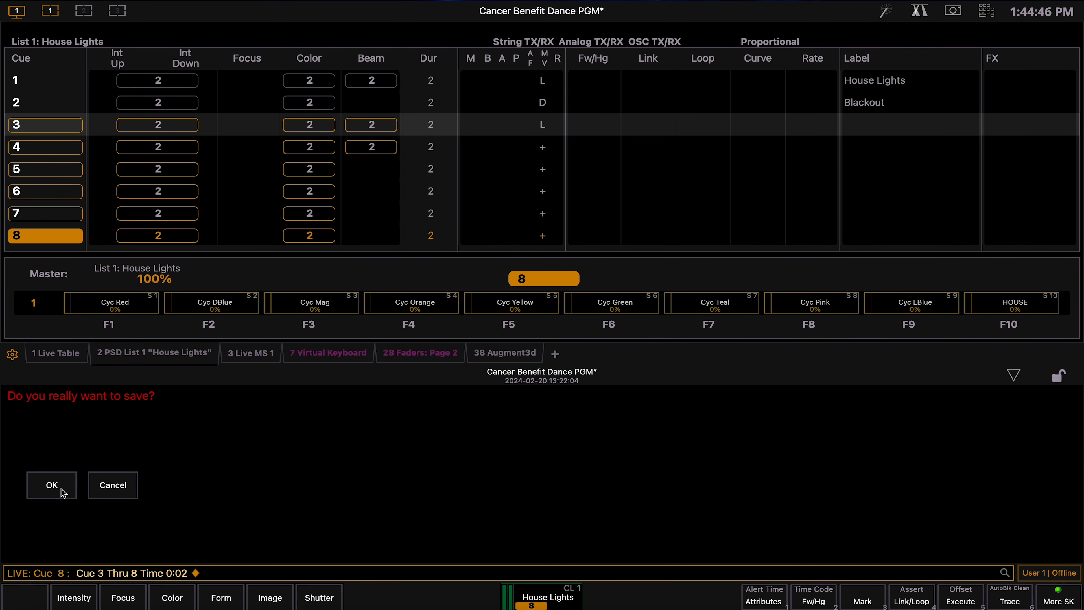
{"action": "left_click", "coordinate": [52, 485]}
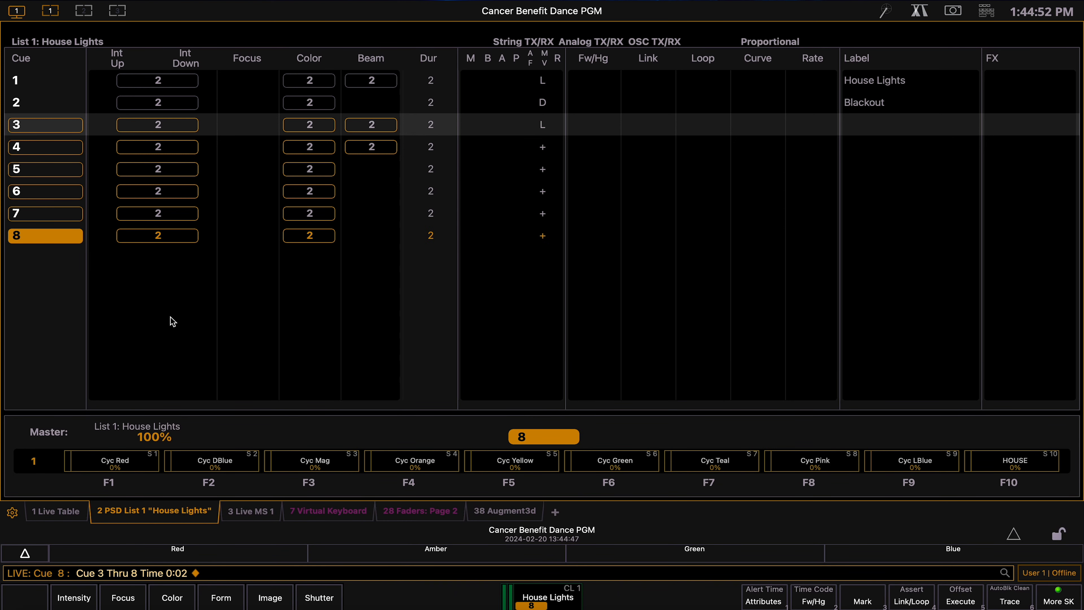
- Show the live magic sheet and send the House Lights cue list to cue 0
{"action": "left_click", "coordinate": [251, 518]}
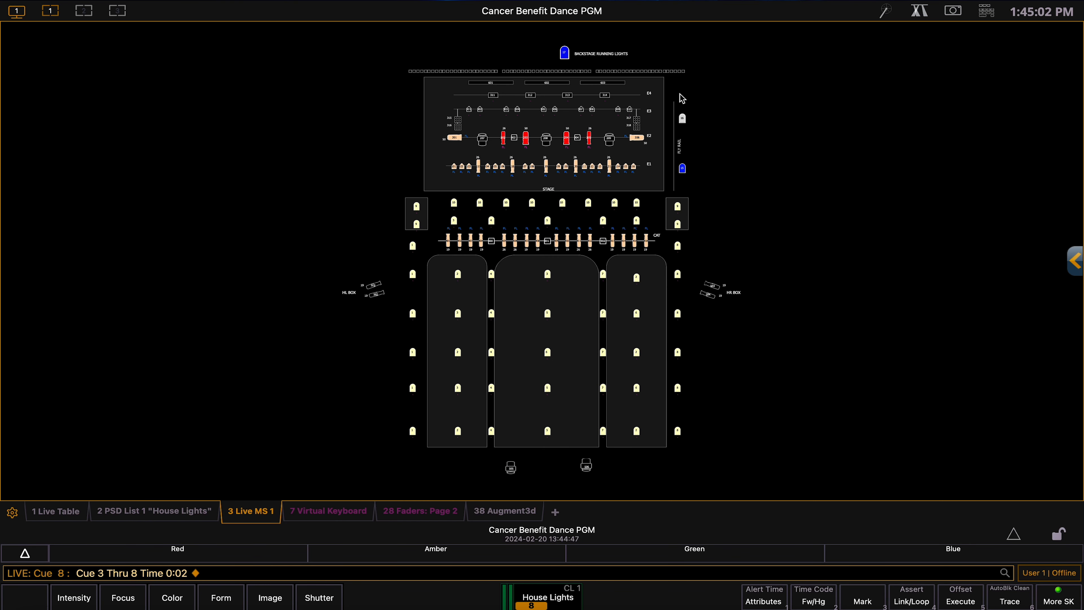
{"action": "key", "text": "ctrl+g"}
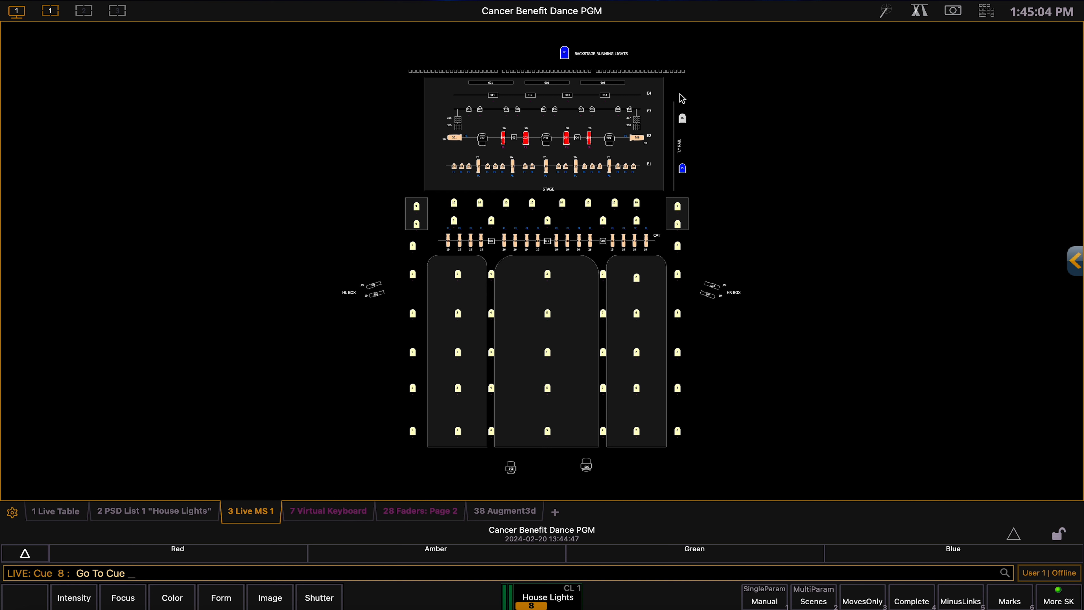
{"action": "type", "text": "0"}
{"action": "key", "text": "Return"}
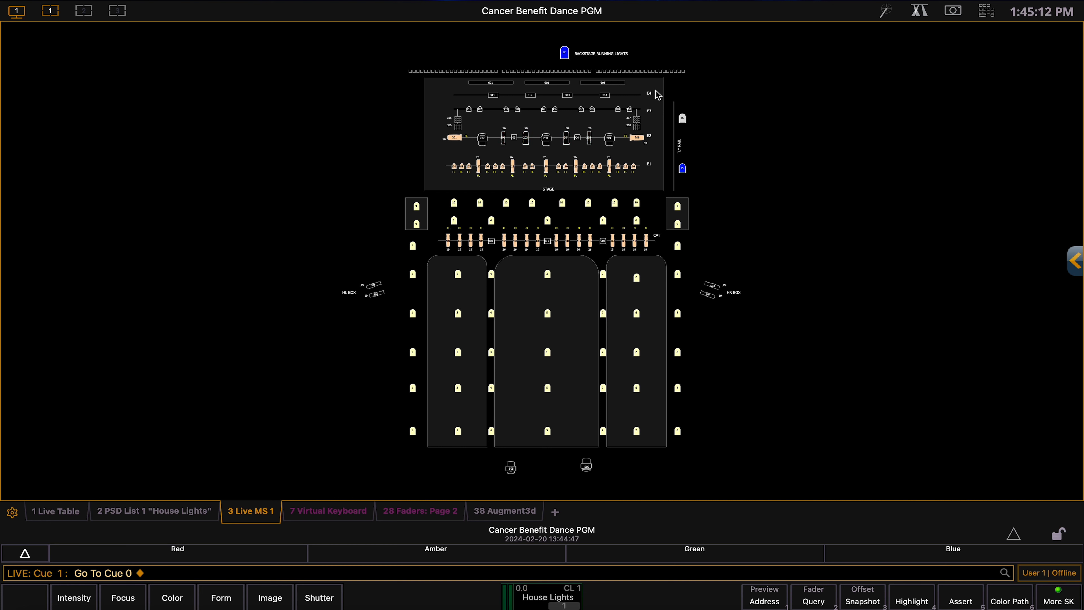
- Open page 2 of the faders and pull the Stage submaster all the way down
{"action": "key", "text": "Tab"}
{"action": "key", "text": "2"}
{"action": "key", "text": "8"}
{"action": "key", "text": "Return"}
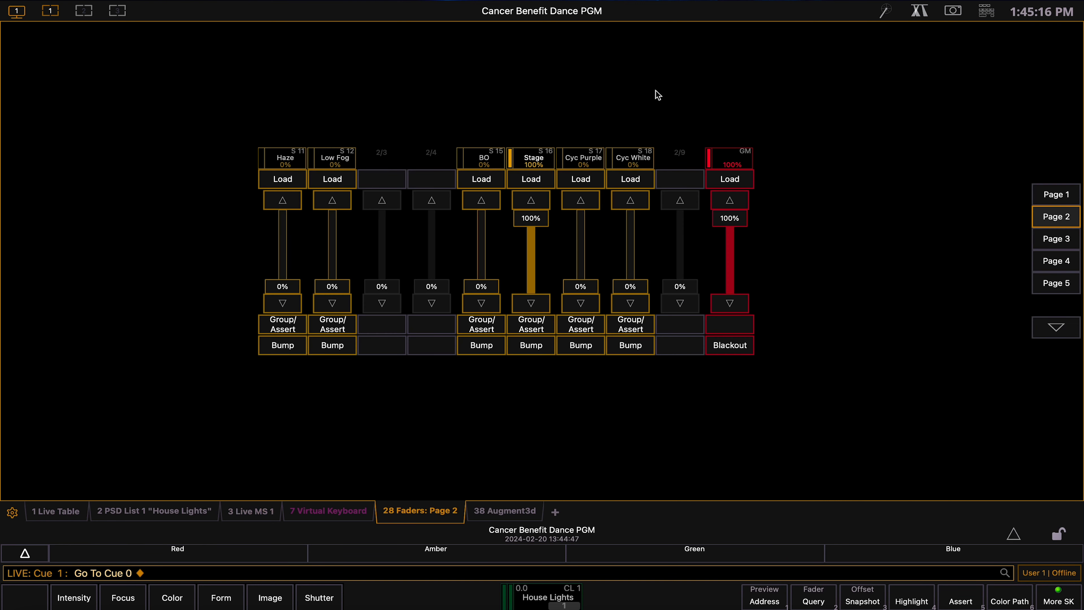
{"action": "left_click_drag", "start_coordinate": [532, 217], "coordinate": [514, 326]}
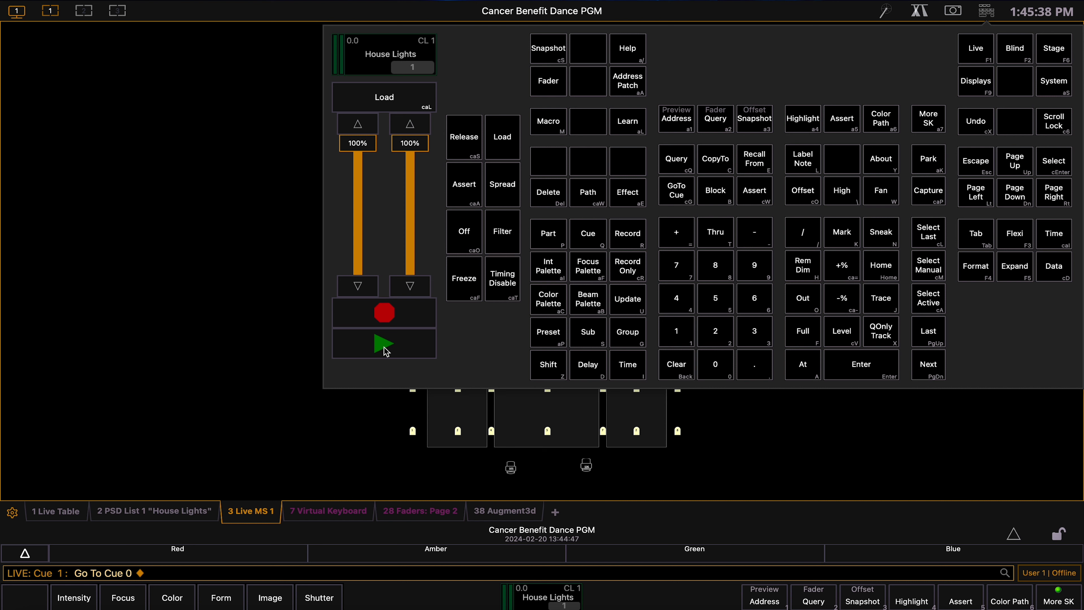
- Play back cues 1 through 4 of the House Lights list in order, checking the looks on the magic sheet
{"action": "left_click", "coordinate": [385, 351]}
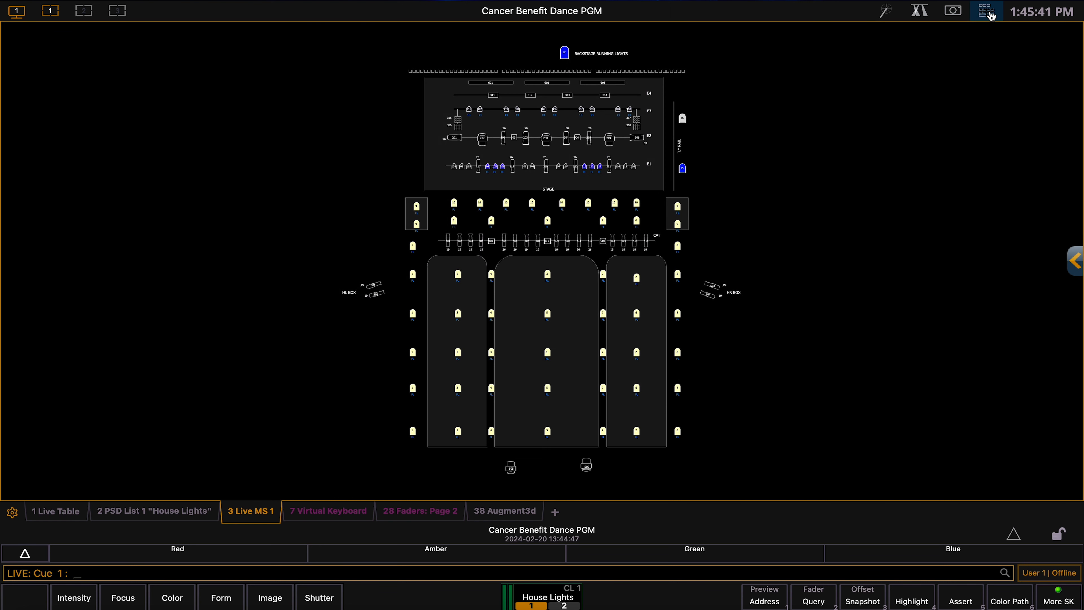
{"action": "left_click", "coordinate": [989, 13]}
{"action": "left_click", "coordinate": [978, 17]}
{"action": "left_click", "coordinate": [388, 339]}
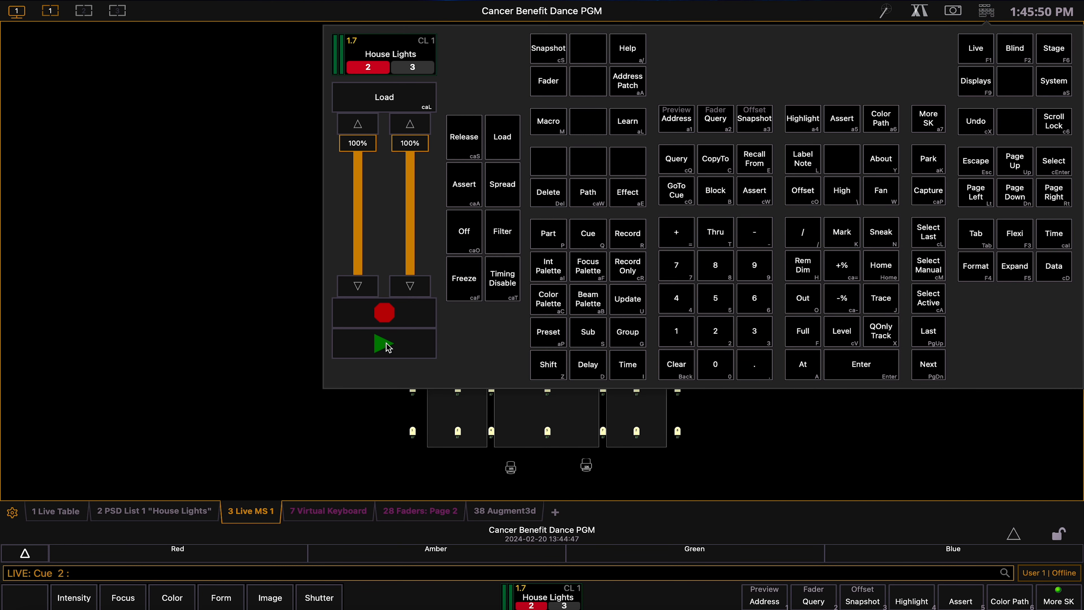
{"action": "left_click", "coordinate": [994, 19]}
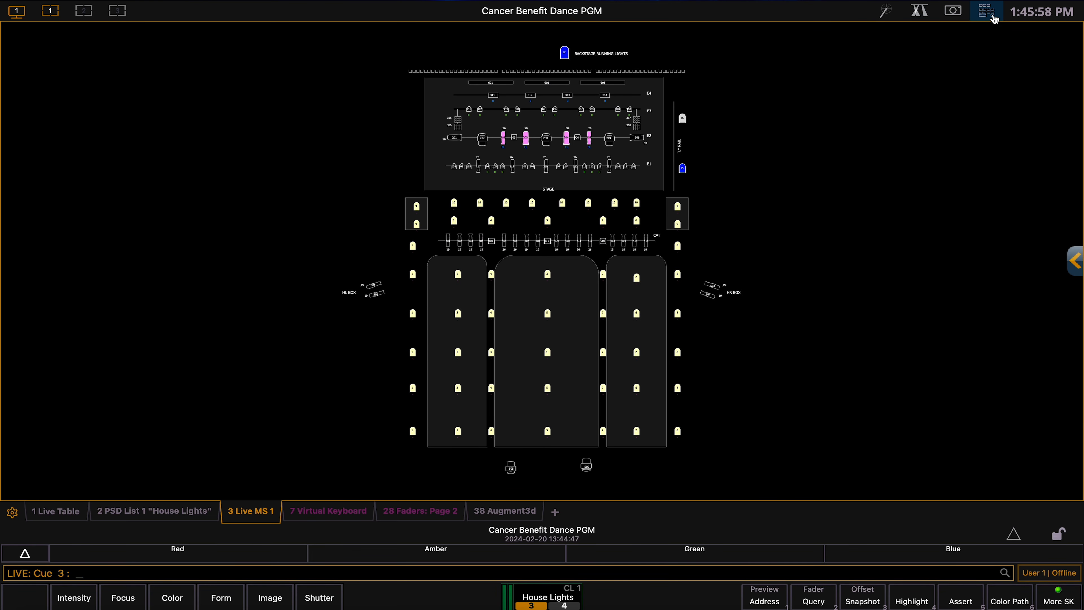
{"action": "left_click", "coordinate": [995, 19]}
{"action": "left_click", "coordinate": [404, 357]}
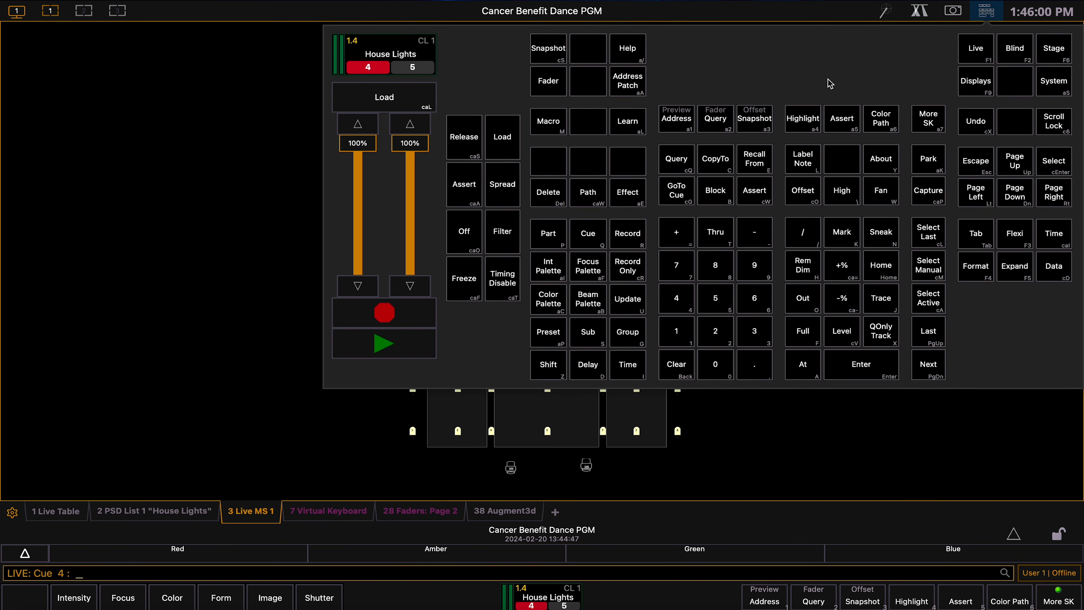